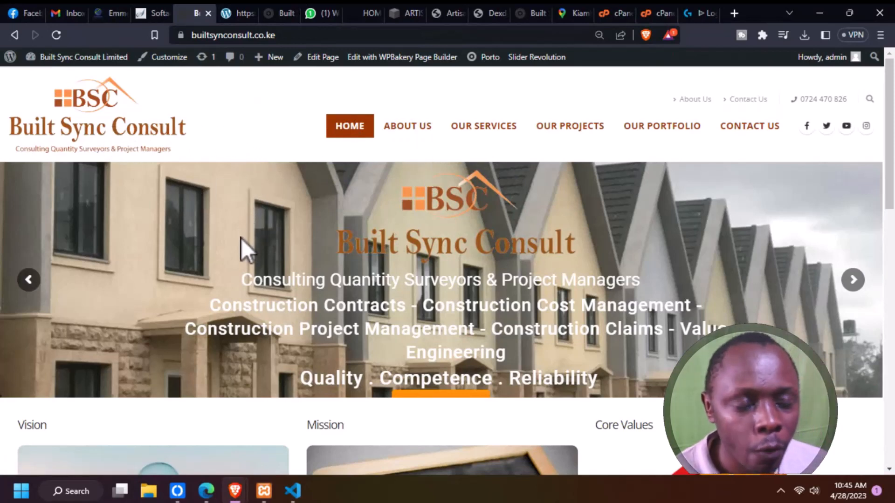
Open the Porto Templates Builder from the site's WordPress dashboard
{"action": "scroll", "coordinate": [278, 215], "scroll_direction": "down", "scroll_amount": 4}
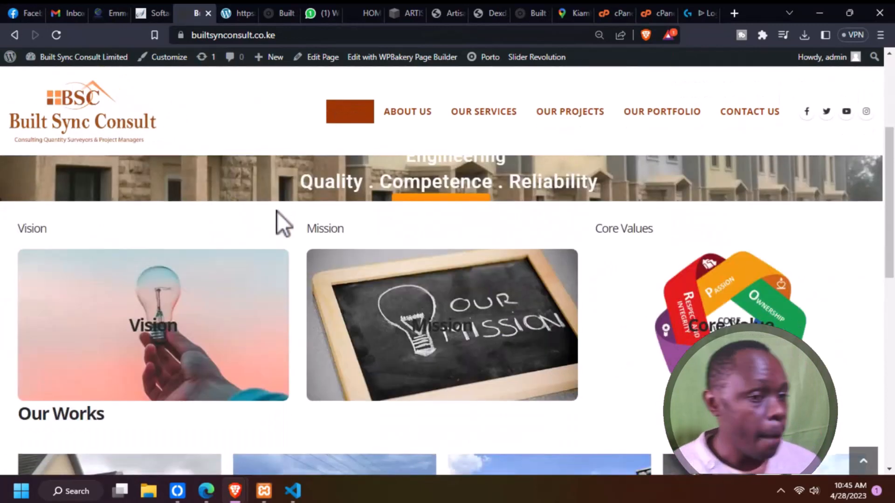
{"action": "scroll", "coordinate": [274, 217], "scroll_direction": "down", "scroll_amount": 10}
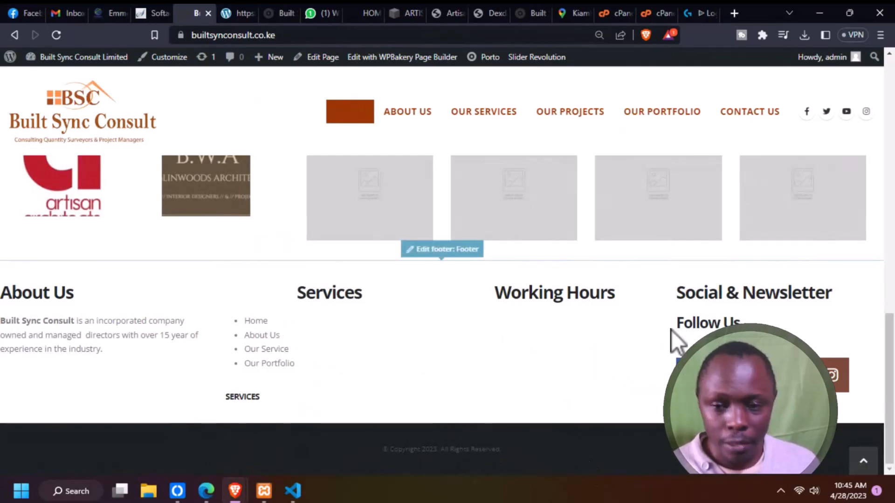
{"action": "scroll", "coordinate": [445, 356], "scroll_direction": "up", "scroll_amount": 10}
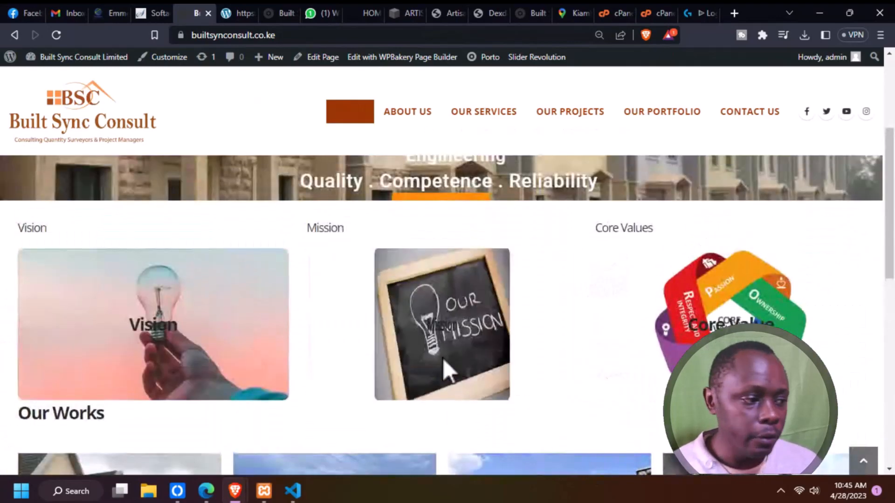
{"action": "mouse_move", "coordinate": [453, 368]}
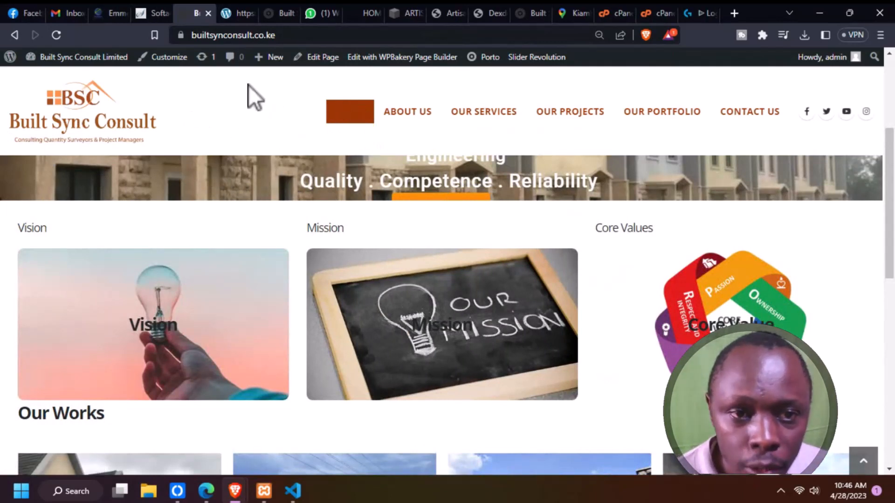
{"action": "mouse_move", "coordinate": [58, 58]}
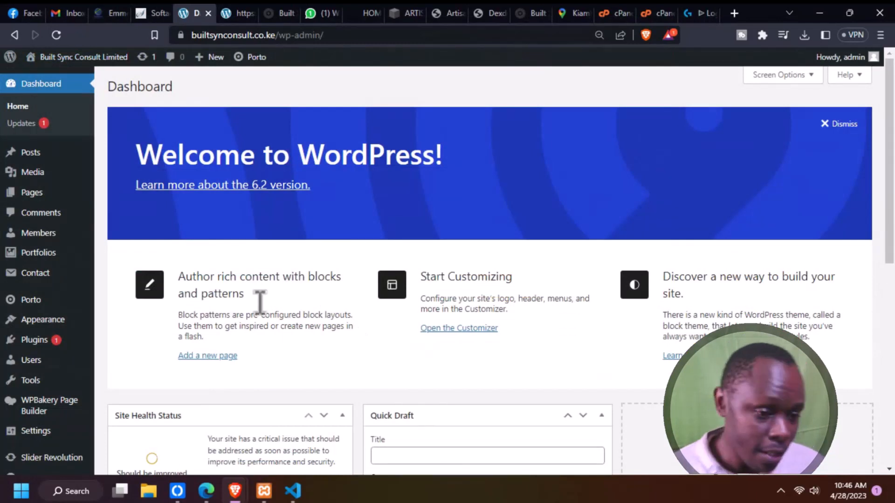
{"action": "mouse_move", "coordinate": [29, 303]}
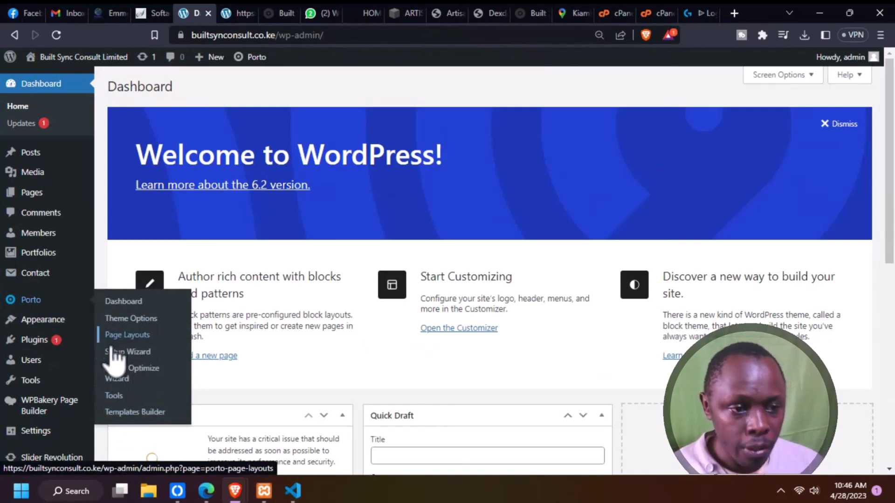
{"action": "mouse_move", "coordinate": [75, 321]}
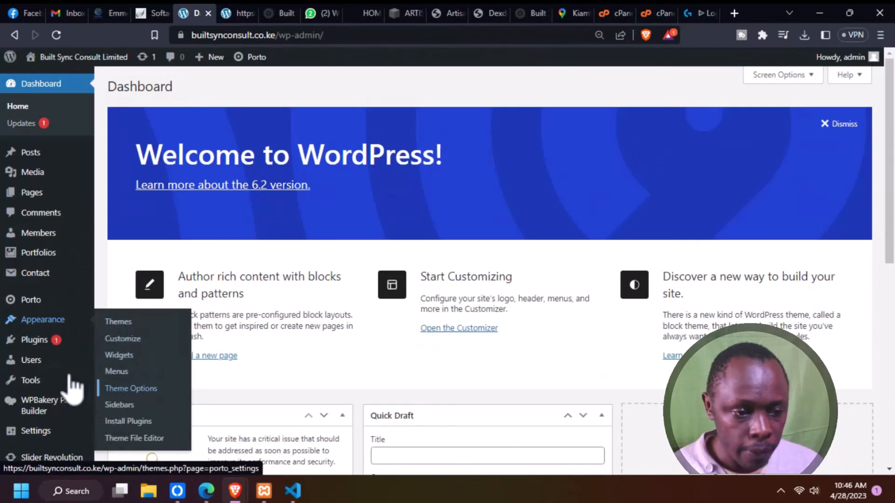
{"action": "mouse_move", "coordinate": [35, 338]}
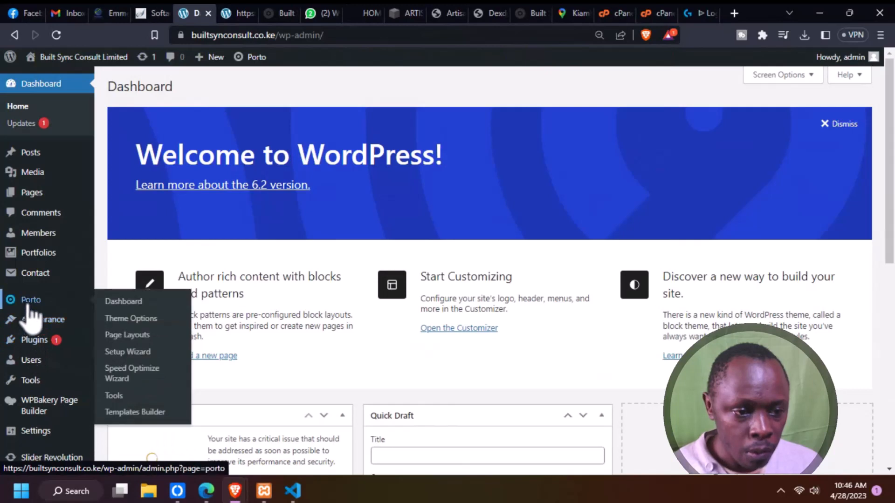
{"action": "left_click", "coordinate": [115, 413]}
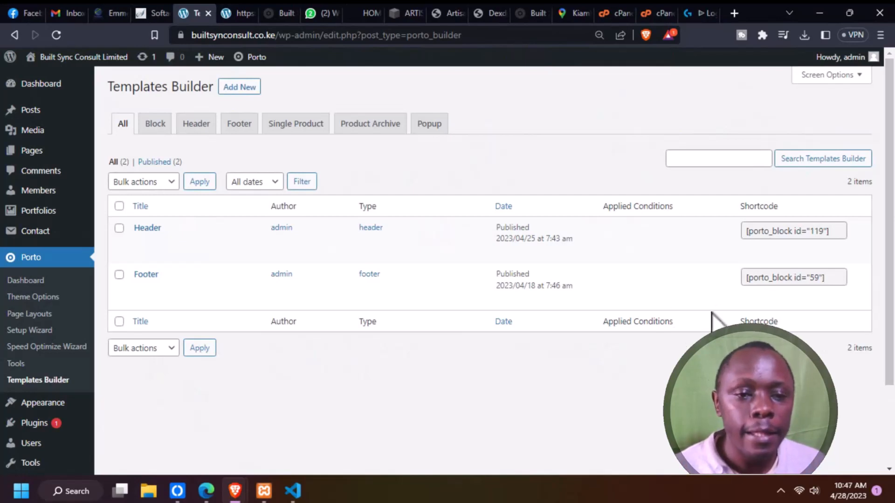
Create a new Porto builder of type Footer named "Dark Foooter"
{"action": "left_click", "coordinate": [241, 89]}
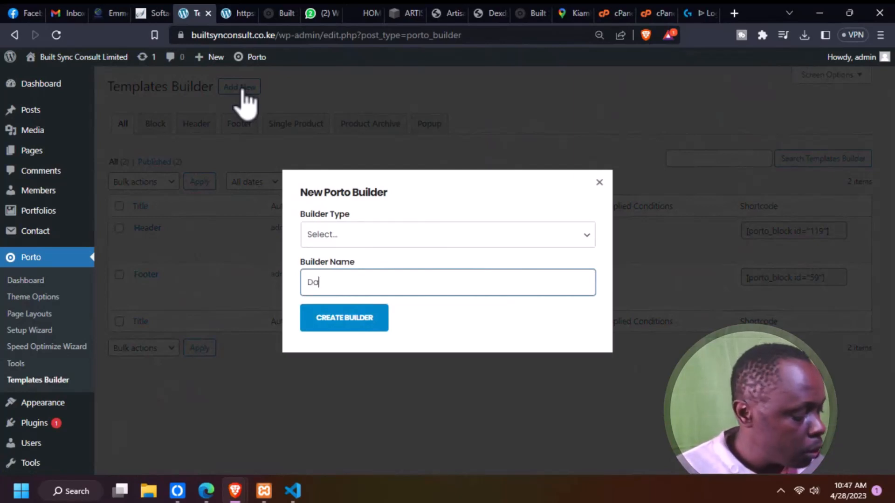
{"action": "type", "text": "r"}
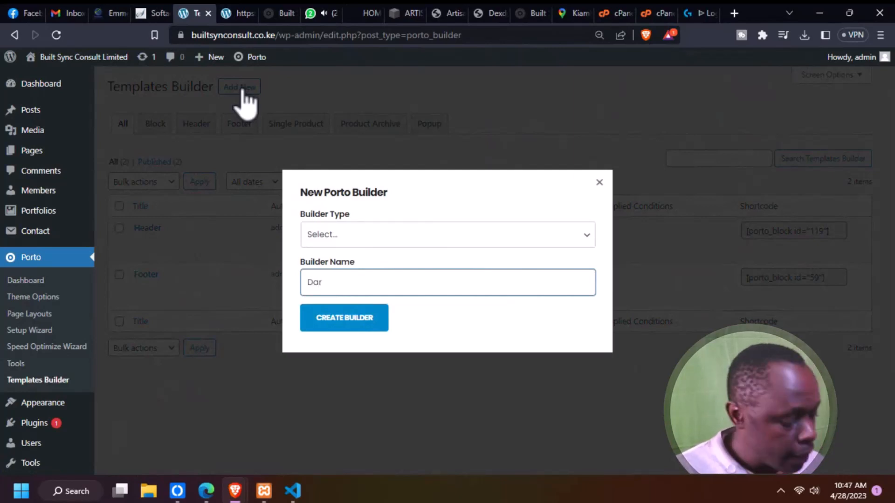
{"action": "type", "text": "k F"}
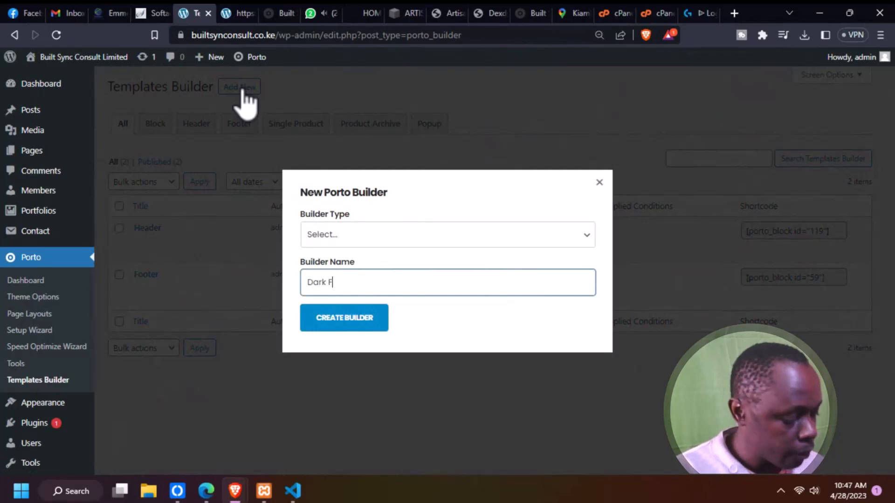
{"action": "type", "text": "o"}
{"action": "type", "text": "oot"}
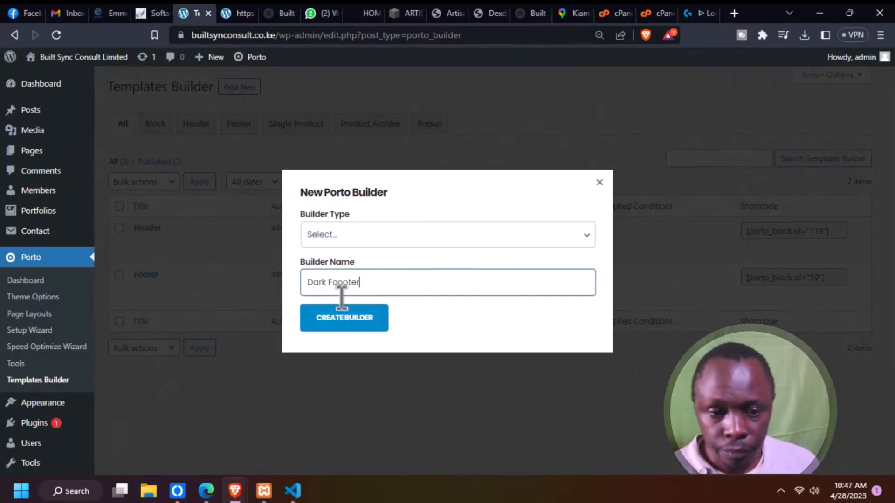
{"action": "left_click", "coordinate": [339, 324]}
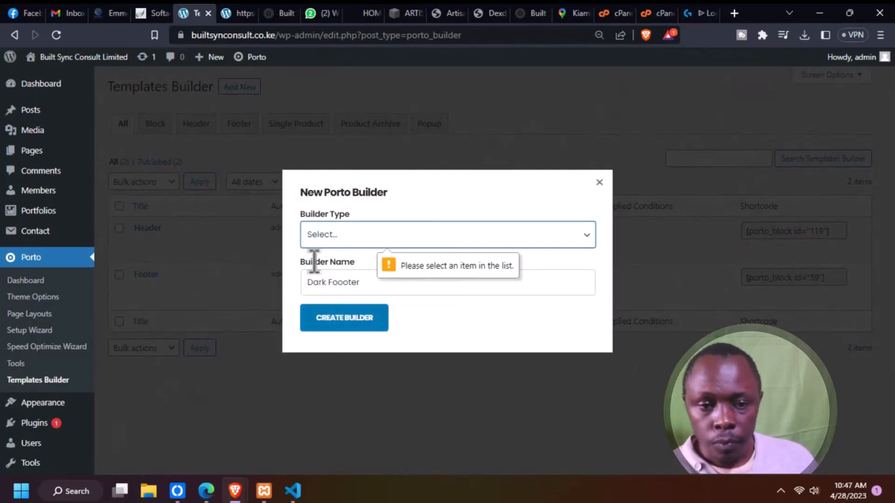
{"action": "triple_click", "coordinate": [366, 283]}
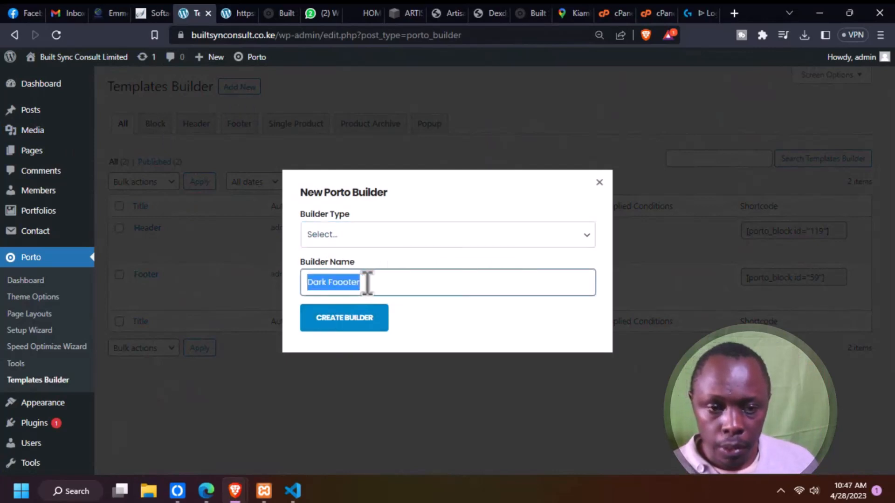
{"action": "left_click", "coordinate": [375, 239]}
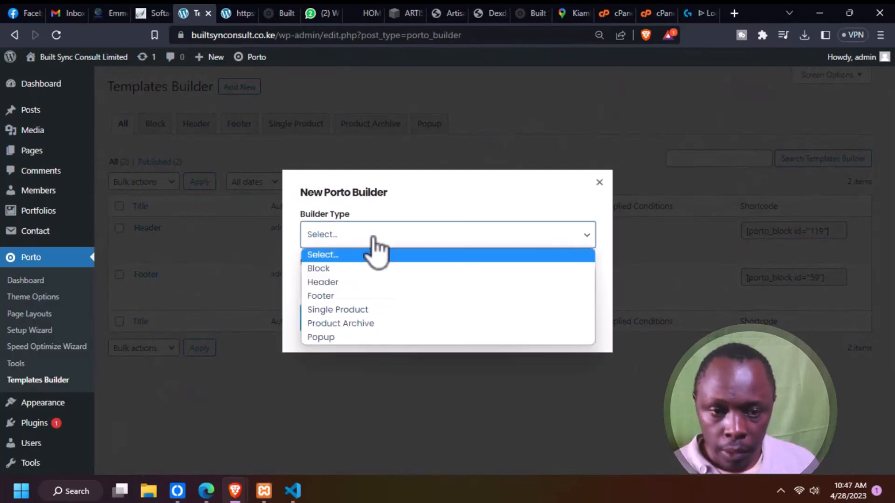
{"action": "left_click", "coordinate": [323, 299]}
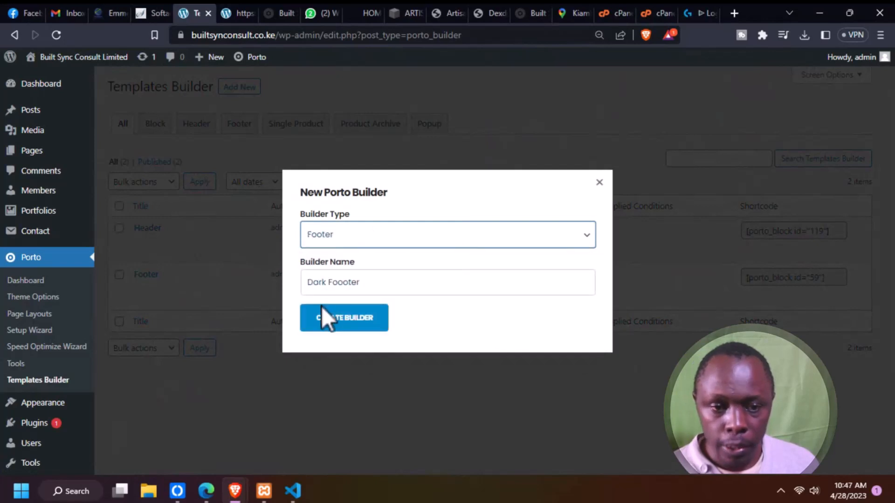
{"action": "left_click", "coordinate": [346, 321]}
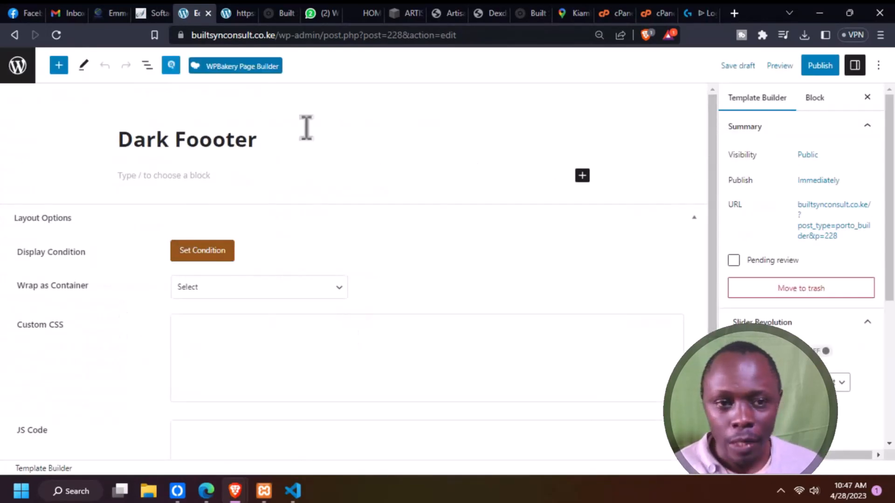
Switch the footer template to the WPBakery backend editor and add two rows
{"action": "left_click", "coordinate": [227, 63]}
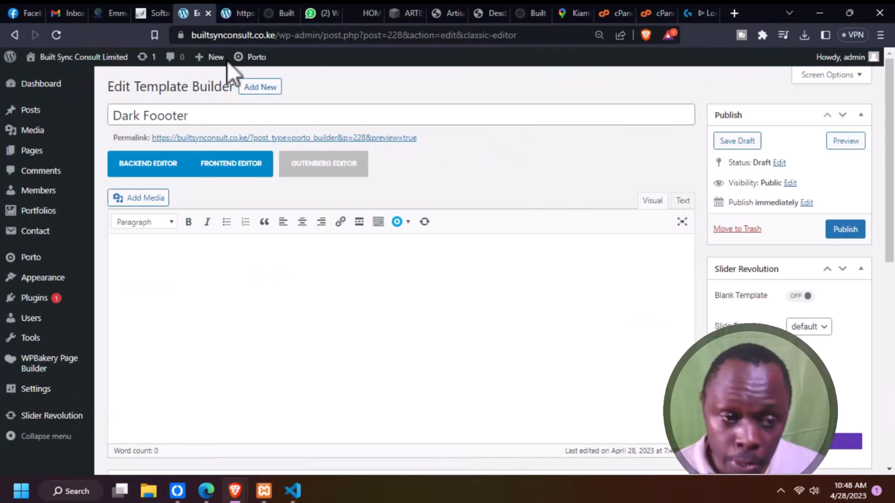
{"action": "left_click", "coordinate": [152, 174]}
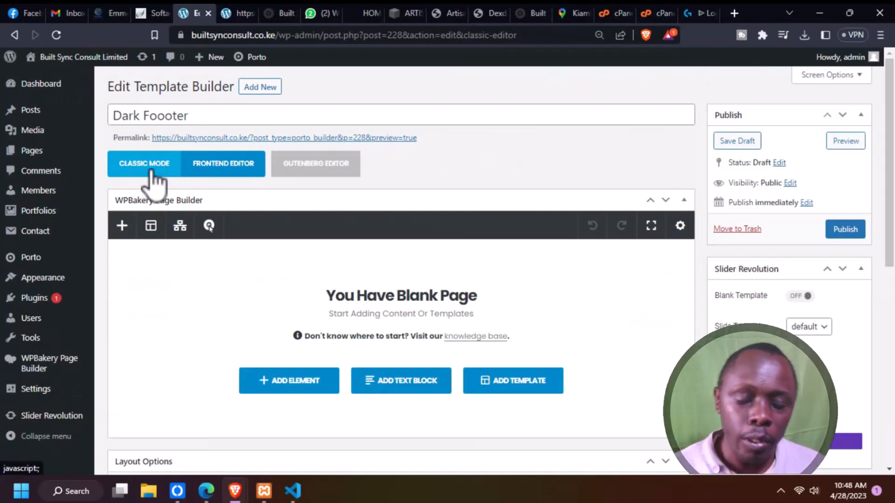
{"action": "left_click", "coordinate": [288, 387]}
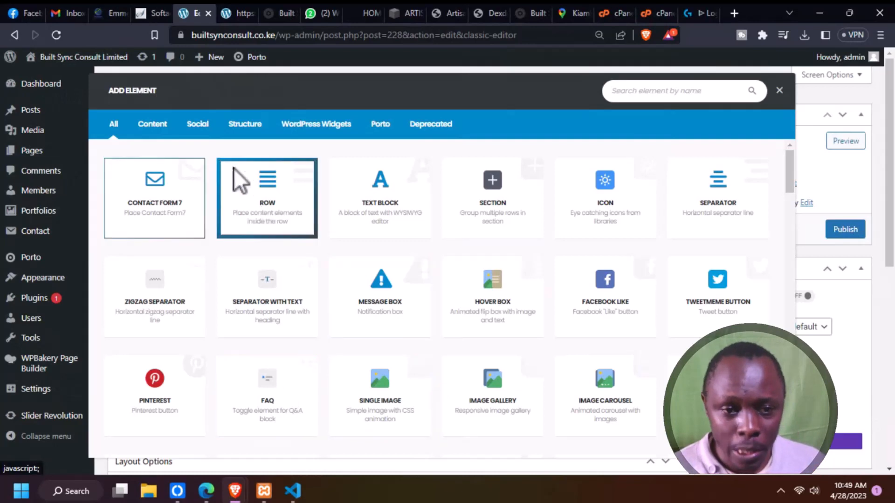
{"action": "left_click", "coordinate": [247, 193]}
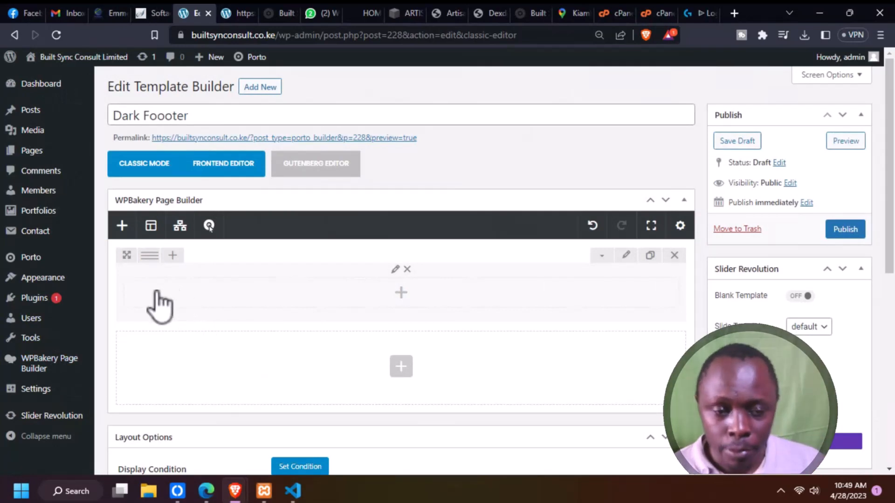
{"action": "mouse_move", "coordinate": [149, 255]}
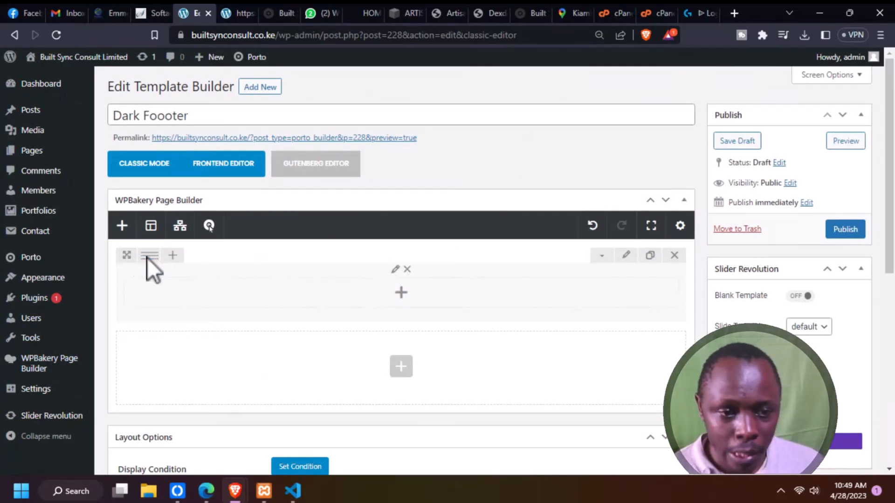
{"action": "left_click", "coordinate": [400, 371]}
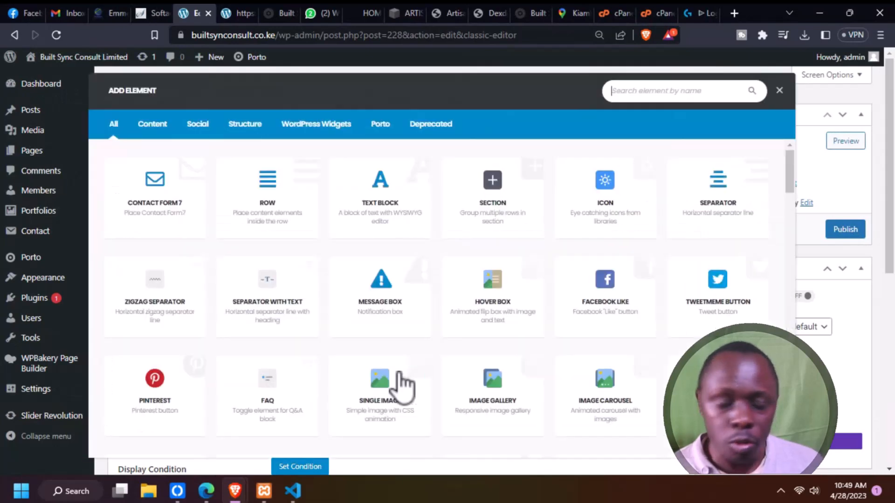
{"action": "left_click", "coordinate": [289, 225]}
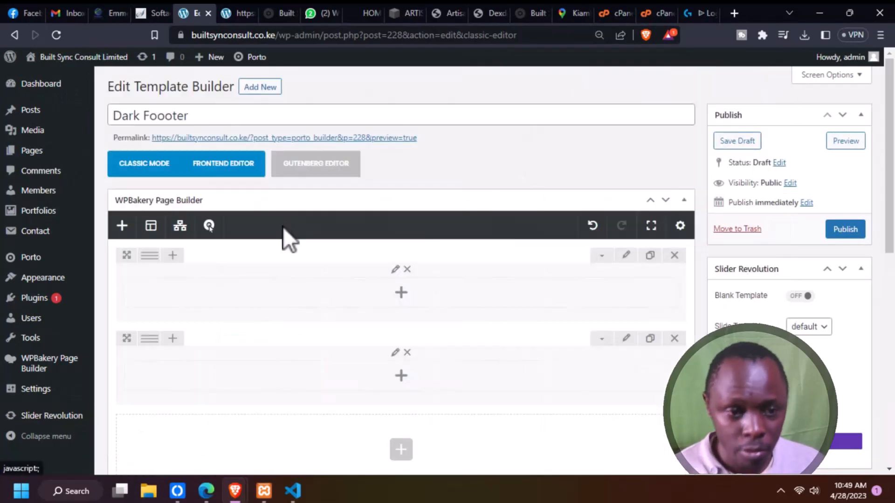
Split the second row into two equal columns and the first row into three equal columns
{"action": "mouse_move", "coordinate": [149, 340]}
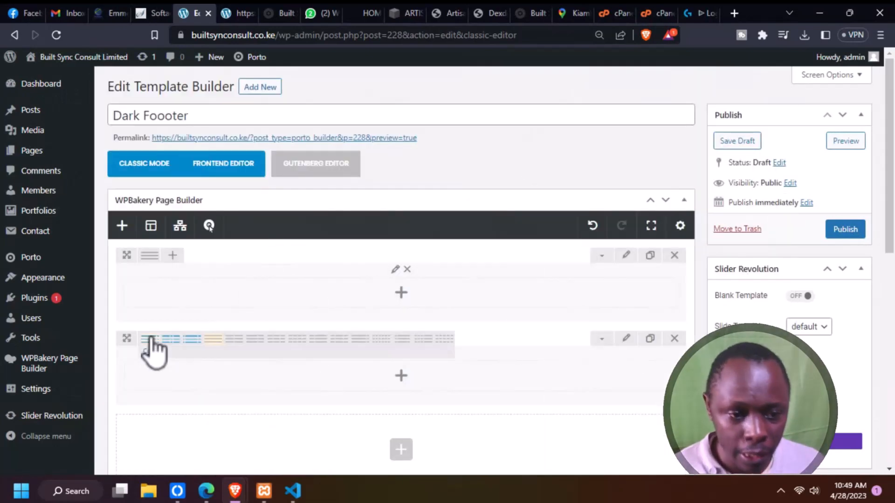
{"action": "left_click", "coordinate": [233, 340]}
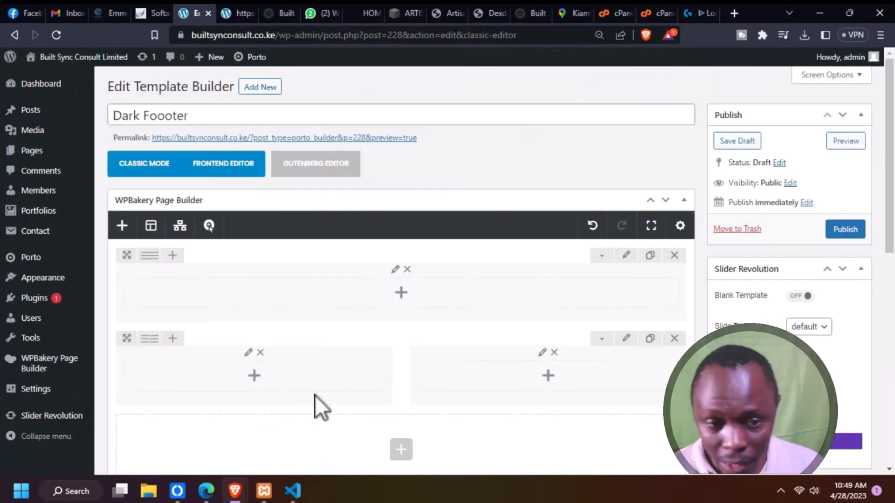
{"action": "mouse_move", "coordinate": [149, 256]}
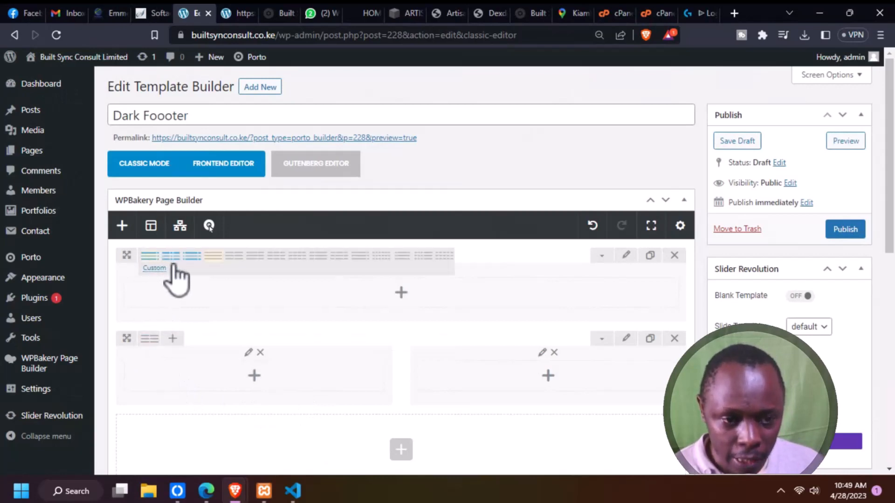
{"action": "left_click", "coordinate": [276, 260]}
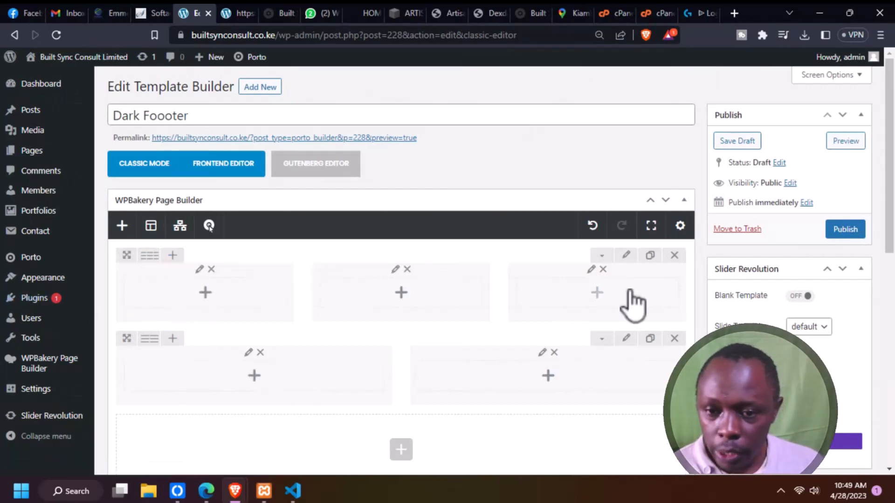
Set the border color of the three-column row to black (#000000) in its design options
{"action": "left_click", "coordinate": [627, 257]}
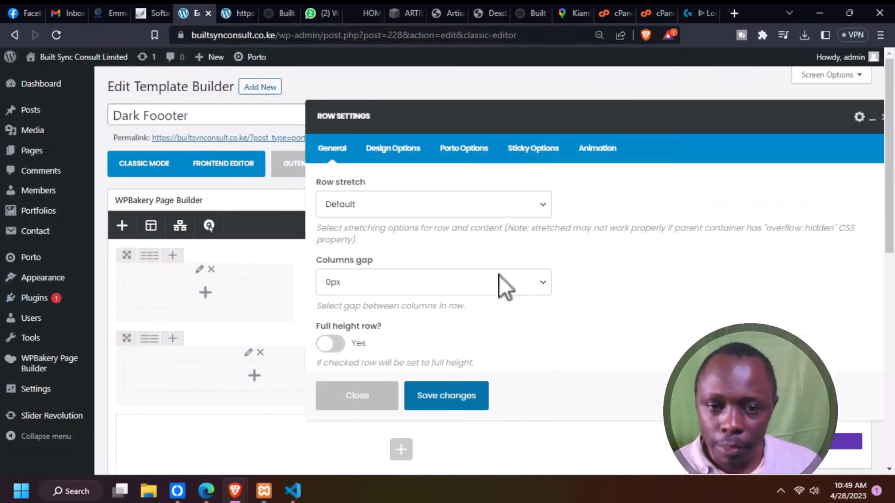
{"action": "left_click_drag", "start_coordinate": [455, 120], "coordinate": [273, 117]}
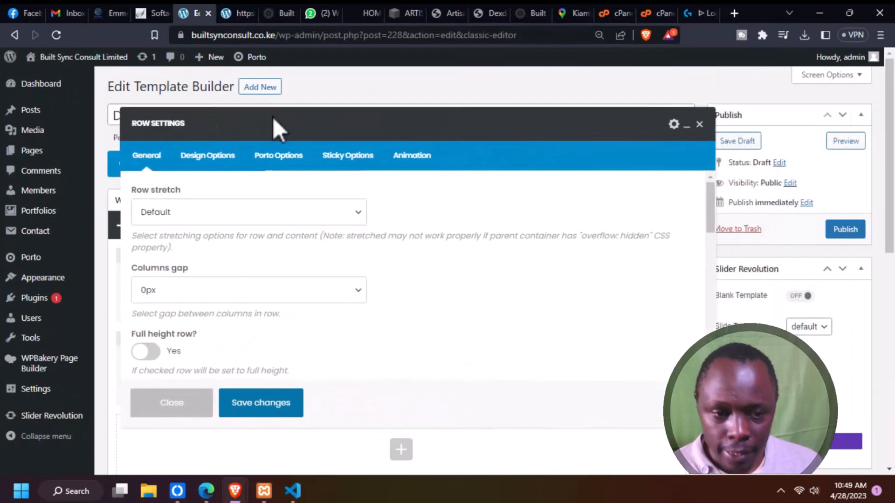
{"action": "scroll", "coordinate": [290, 239], "scroll_direction": "down", "scroll_amount": 2}
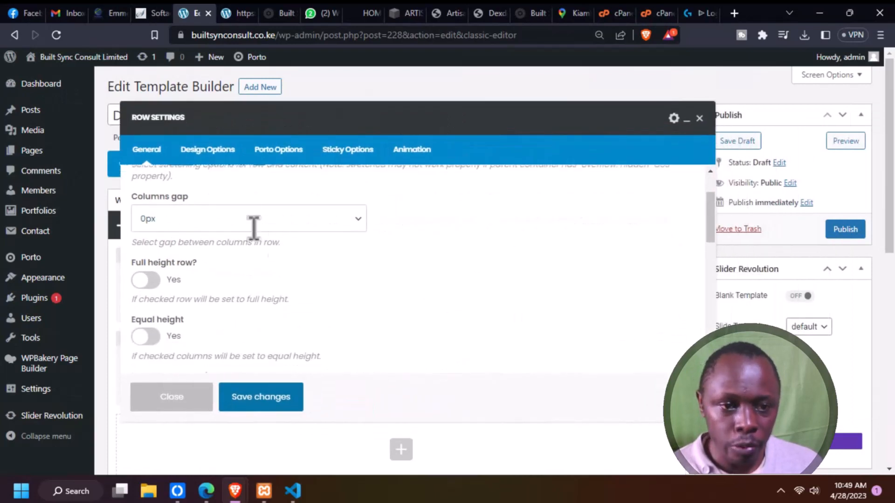
{"action": "left_click", "coordinate": [225, 154]}
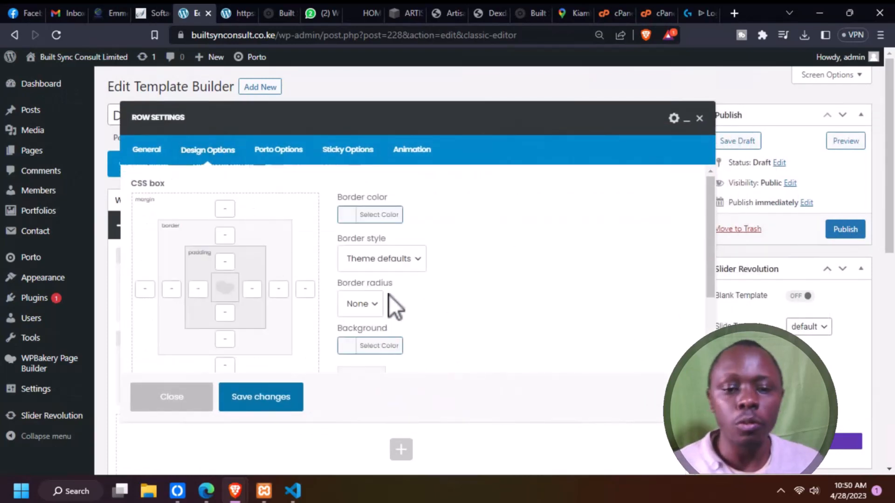
{"action": "left_click", "coordinate": [369, 215]}
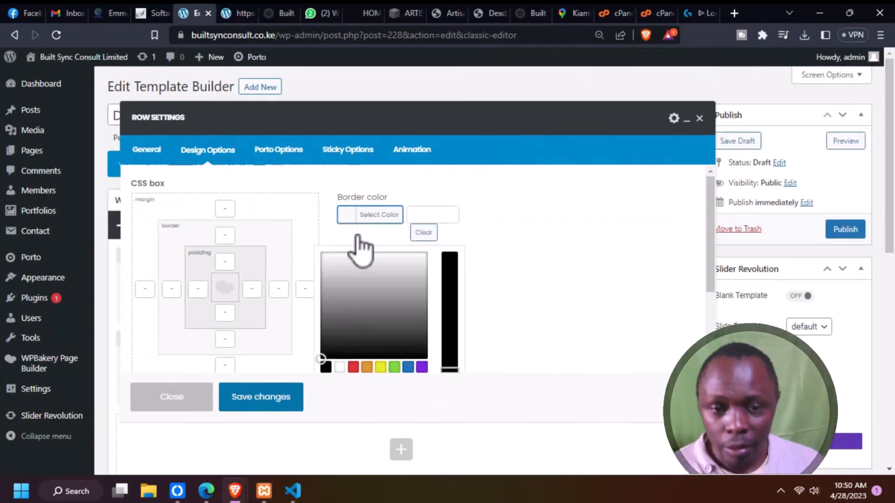
{"action": "left_click", "coordinate": [326, 368]}
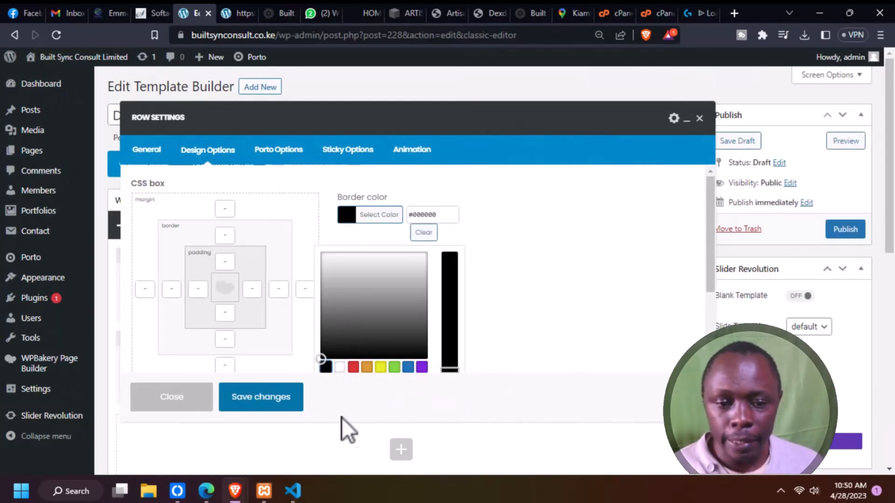
Save the row settings and add a text block with the default text to the first column of the three-column row
{"action": "left_click", "coordinate": [282, 406]}
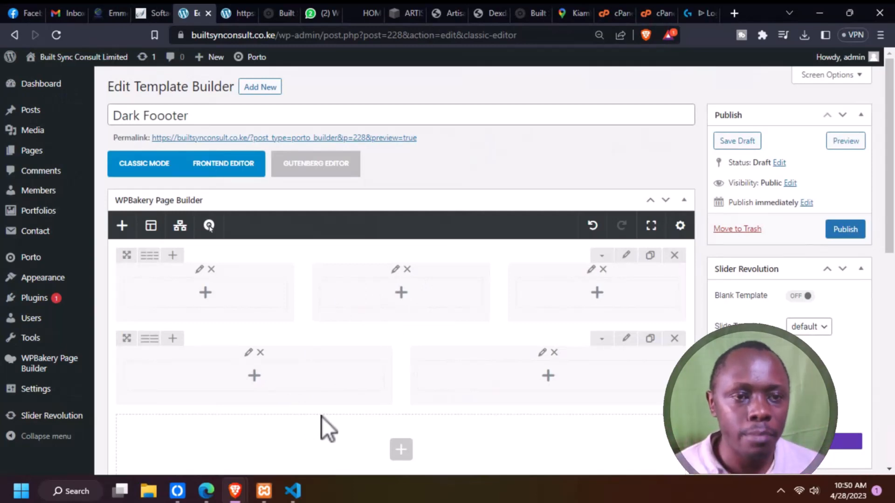
{"action": "left_click", "coordinate": [205, 293]}
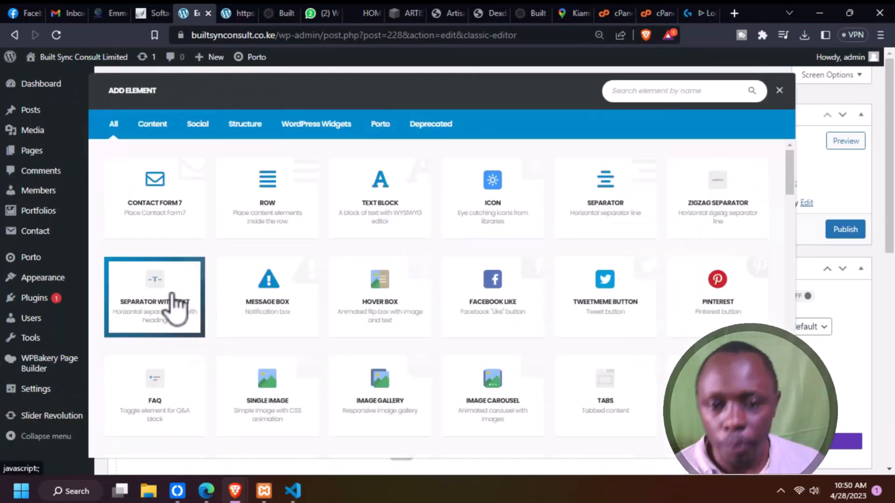
{"action": "left_click", "coordinate": [380, 216]}
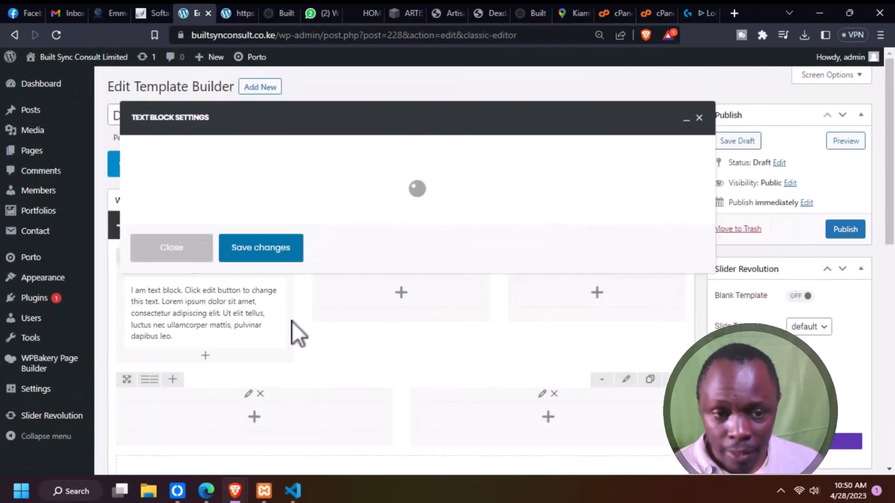
{"action": "left_click", "coordinate": [247, 400]}
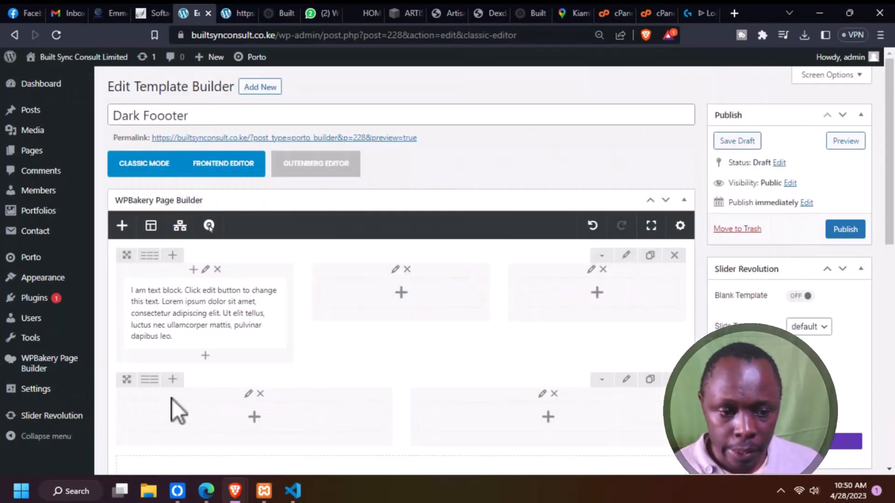
Duplicate the text block into the second and third columns, deleting the surplus copy so each column holds one block
{"action": "mouse_move", "coordinate": [172, 400]}
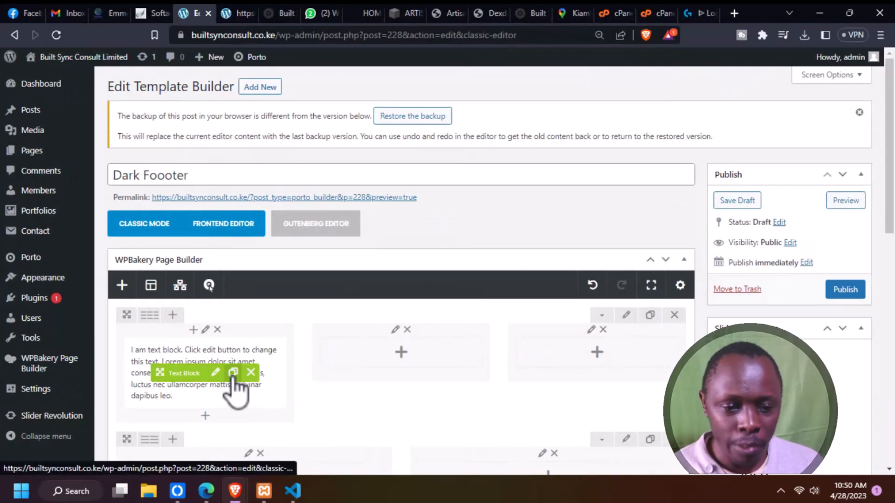
{"action": "left_click_drag", "start_coordinate": [187, 372], "coordinate": [368, 366]}
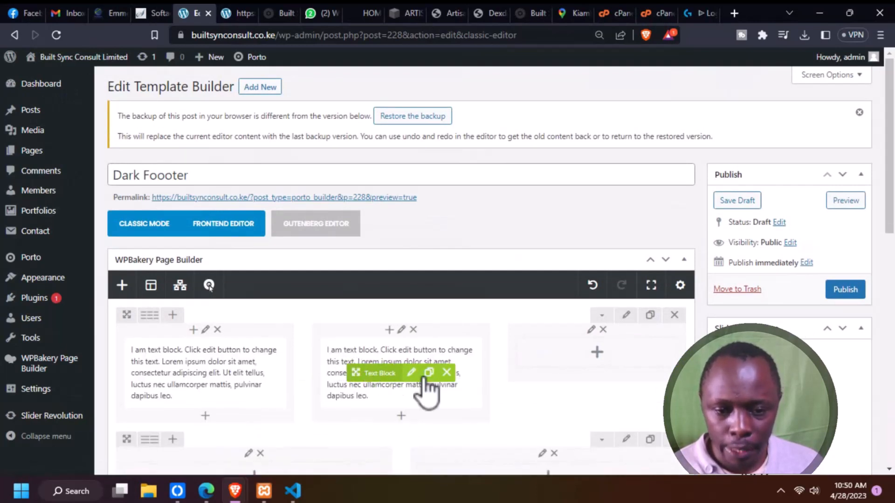
{"action": "left_click_drag", "start_coordinate": [376, 372], "coordinate": [580, 366]}
{"action": "scroll", "coordinate": [577, 400], "scroll_direction": "down", "scroll_amount": 1}
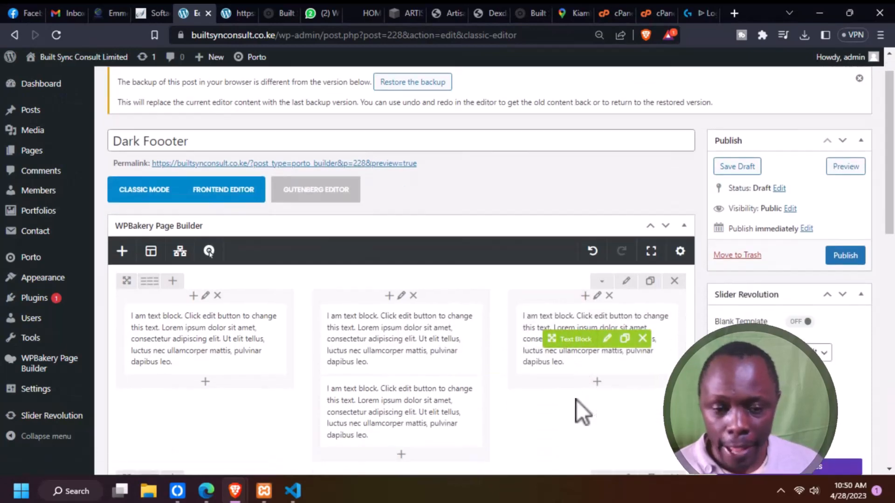
{"action": "scroll", "coordinate": [576, 400], "scroll_direction": "down", "scroll_amount": 5}
{"action": "scroll", "coordinate": [545, 400], "scroll_direction": "up", "scroll_amount": 3}
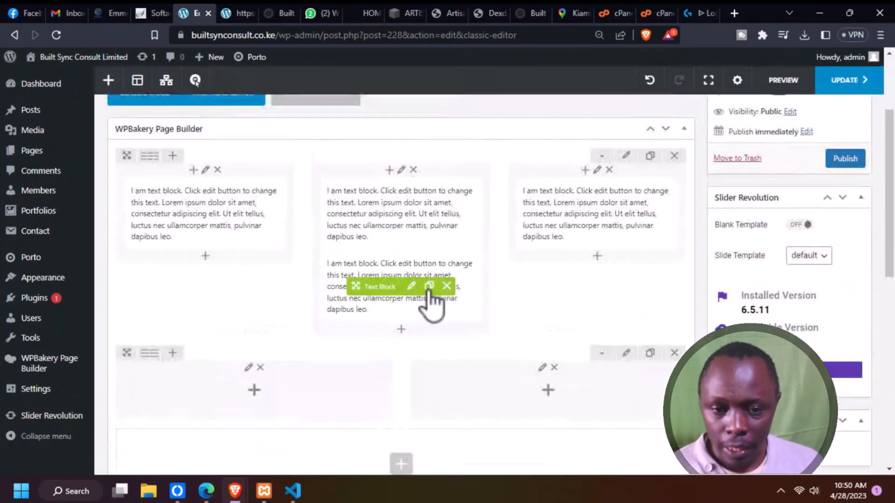
{"action": "left_click", "coordinate": [447, 286]}
{"action": "scroll", "coordinate": [551, 326], "scroll_direction": "up", "scroll_amount": 1}
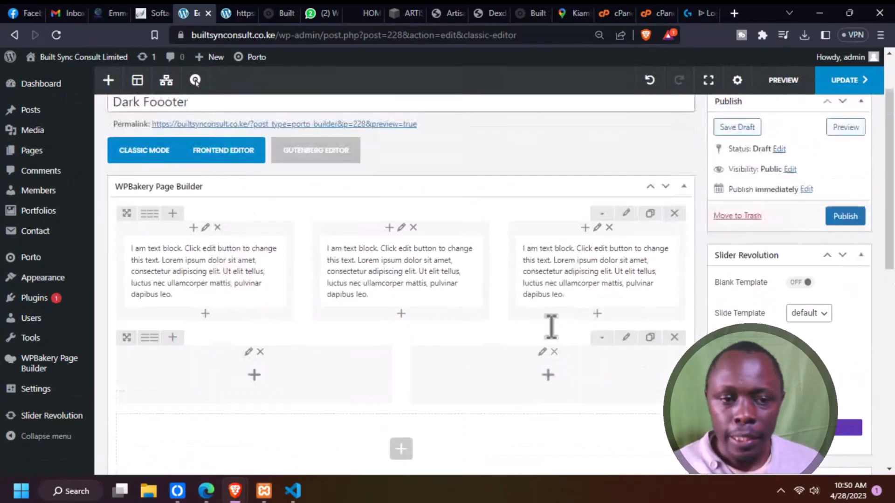
Set the background color of the three-column row to #1d2b37 in its design options and save the changes
{"action": "scroll", "coordinate": [551, 326], "scroll_direction": "up", "scroll_amount": 2}
{"action": "mouse_move", "coordinate": [149, 315]}
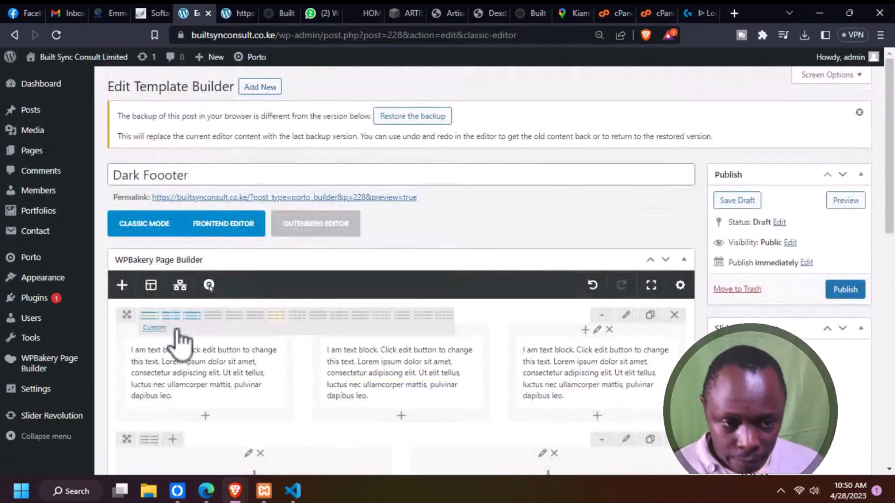
{"action": "left_click", "coordinate": [624, 317]}
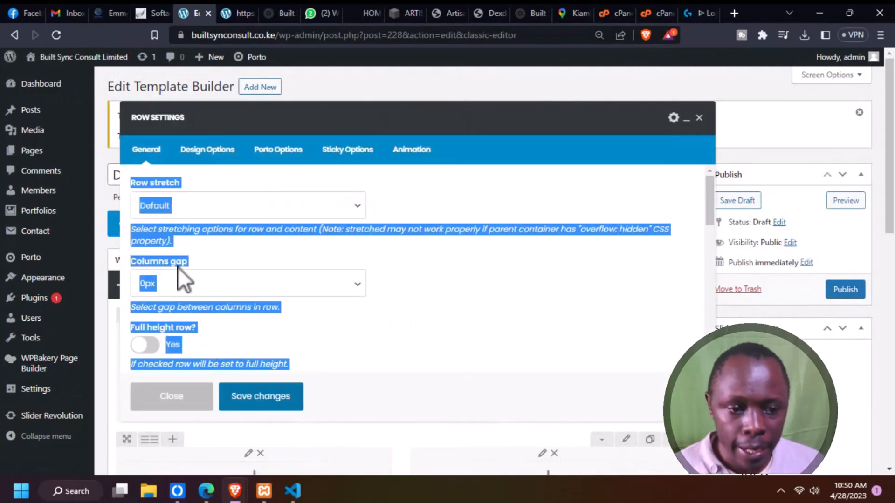
{"action": "left_click", "coordinate": [203, 155]}
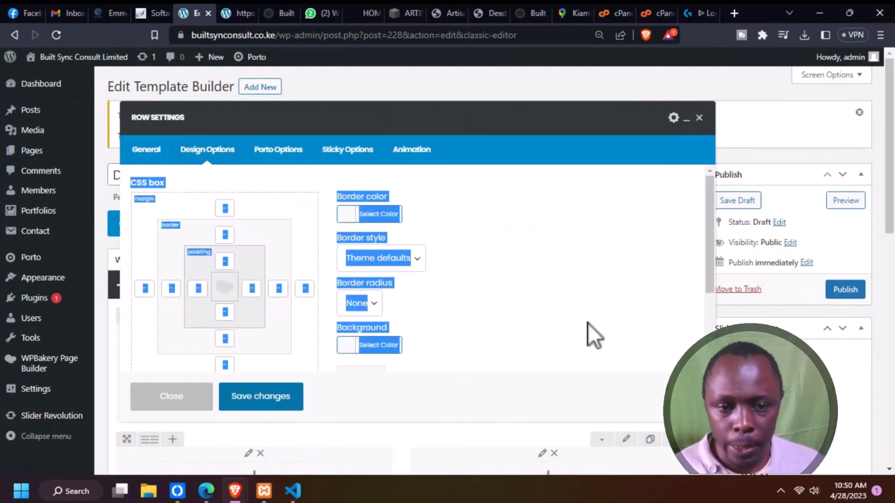
{"action": "left_click", "coordinate": [495, 328]}
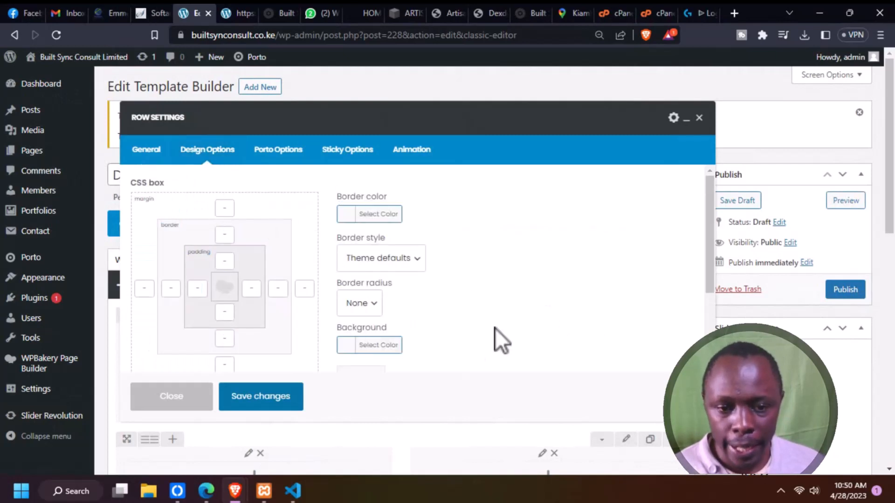
{"action": "left_click", "coordinate": [380, 346]}
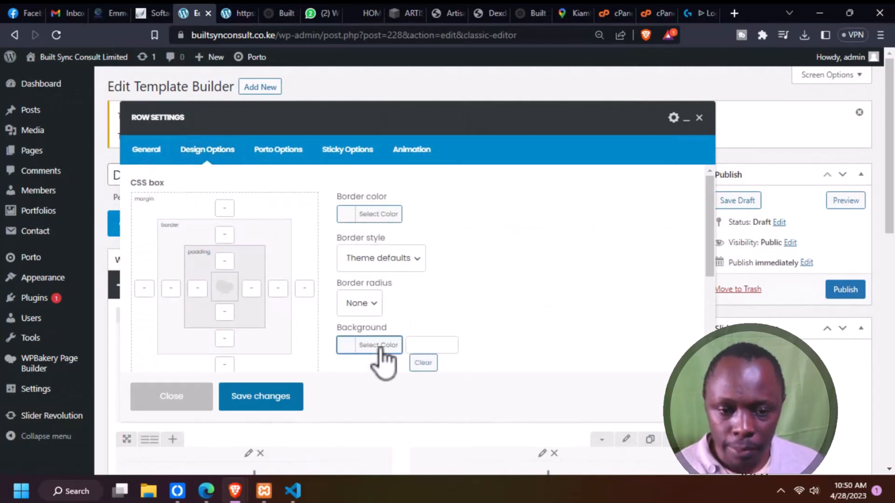
{"action": "left_click", "coordinate": [352, 356]}
{"action": "left_click", "coordinate": [351, 351]}
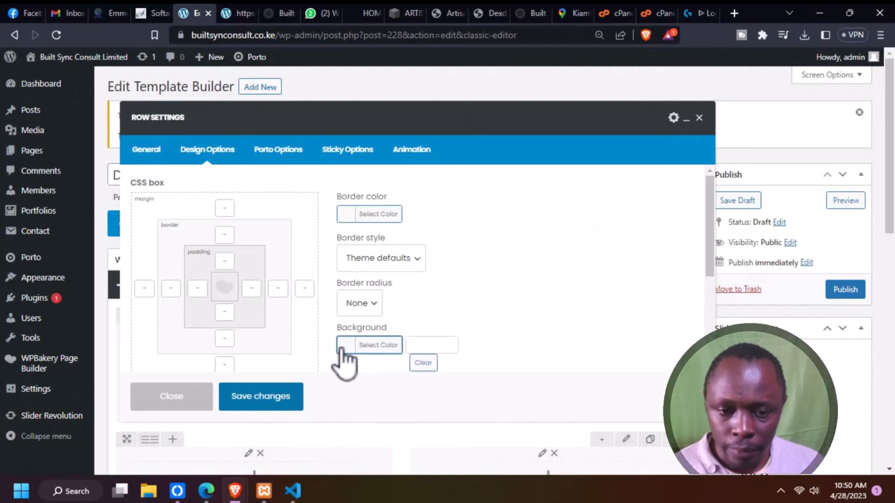
{"action": "left_click", "coordinate": [415, 347]}
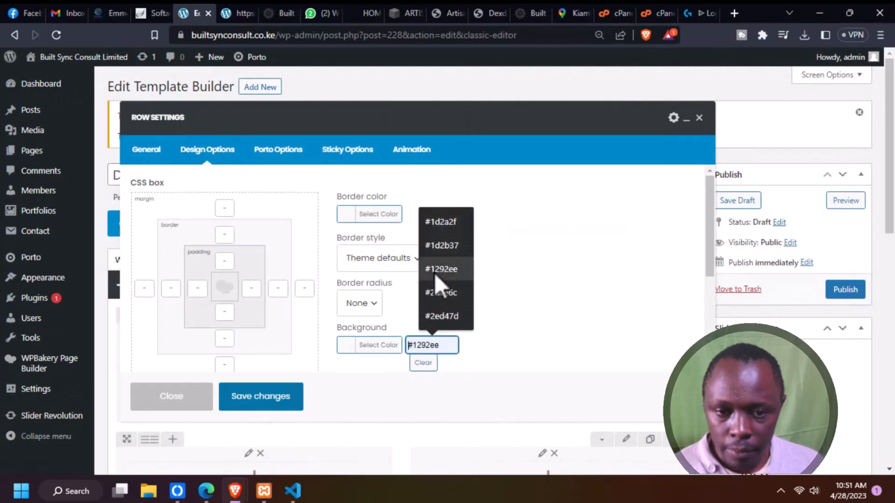
{"action": "left_click", "coordinate": [437, 246]}
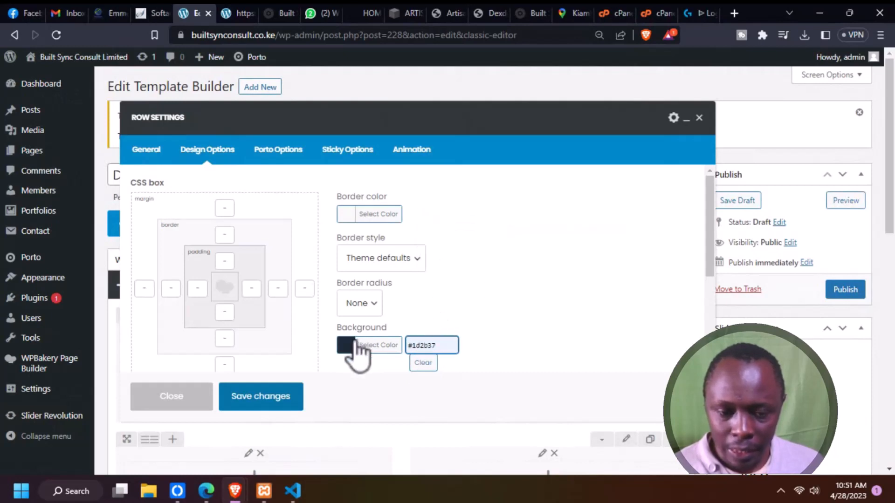
{"action": "left_click", "coordinate": [262, 404]}
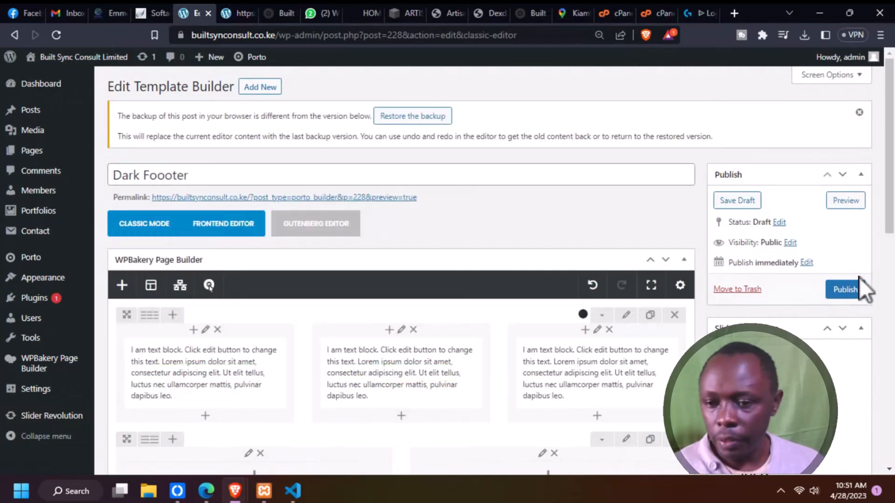
Publish the footer template, view its permalink page in a new browser tab, and return to the editor
{"action": "left_click", "coordinate": [837, 292]}
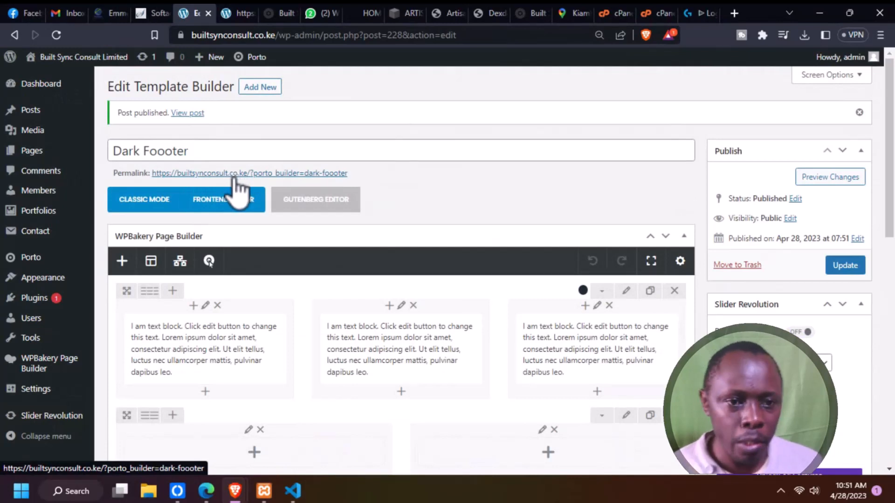
{"action": "right_click", "coordinate": [242, 173]}
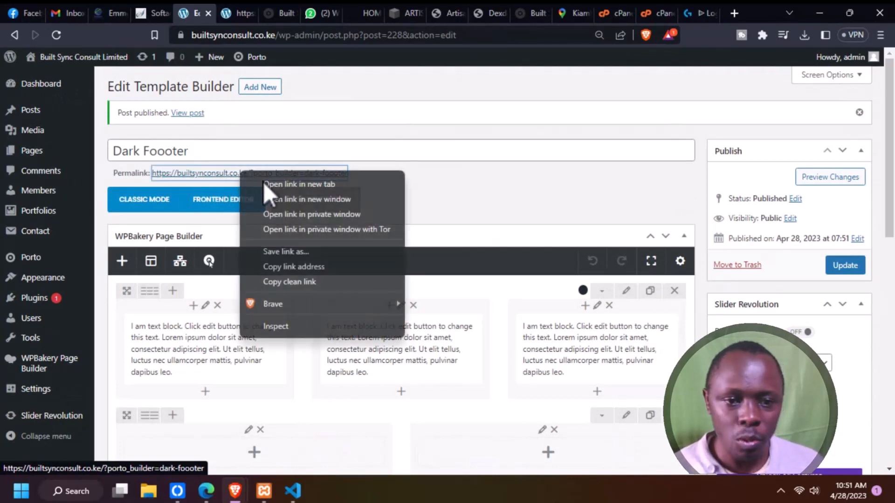
{"action": "left_click", "coordinate": [264, 184]}
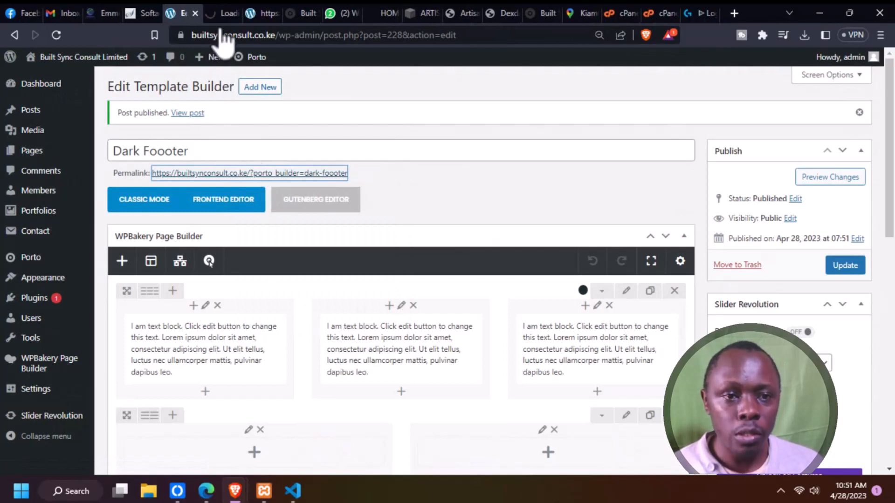
{"action": "left_click", "coordinate": [217, 18]}
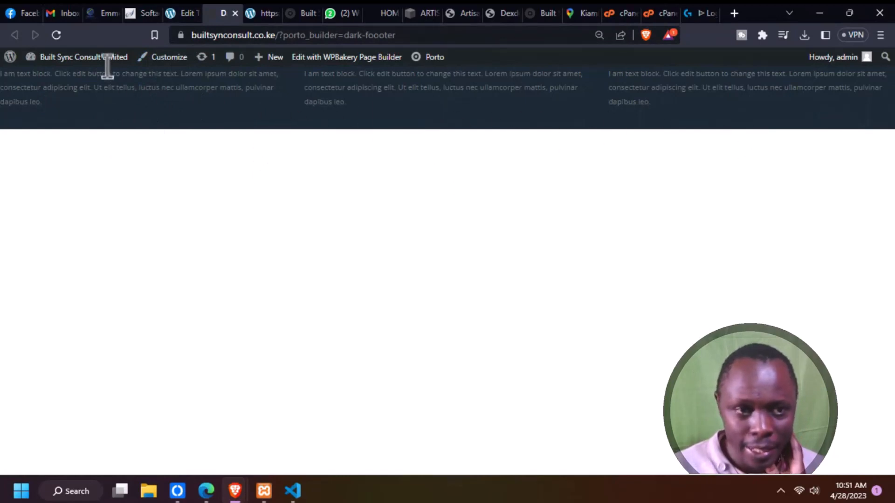
{"action": "left_click", "coordinate": [182, 14]}
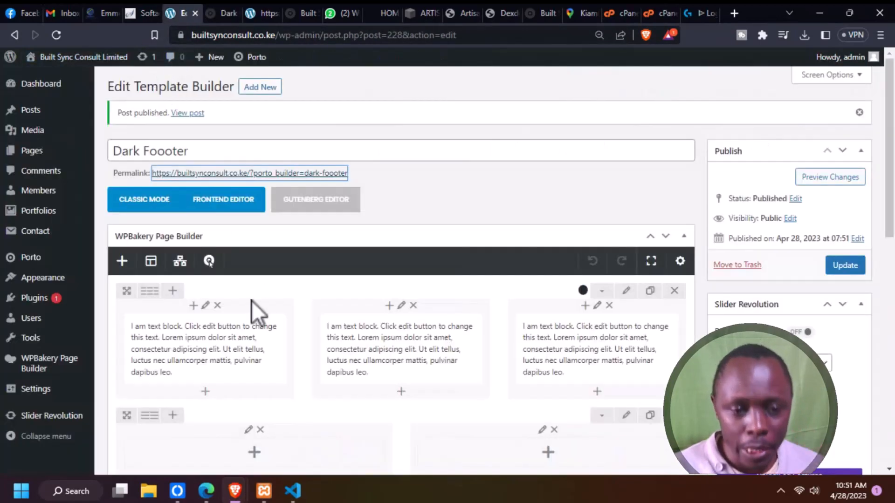
Examine the general and design options of the first column's text block for text styling settings
{"action": "left_click", "coordinate": [216, 349]}
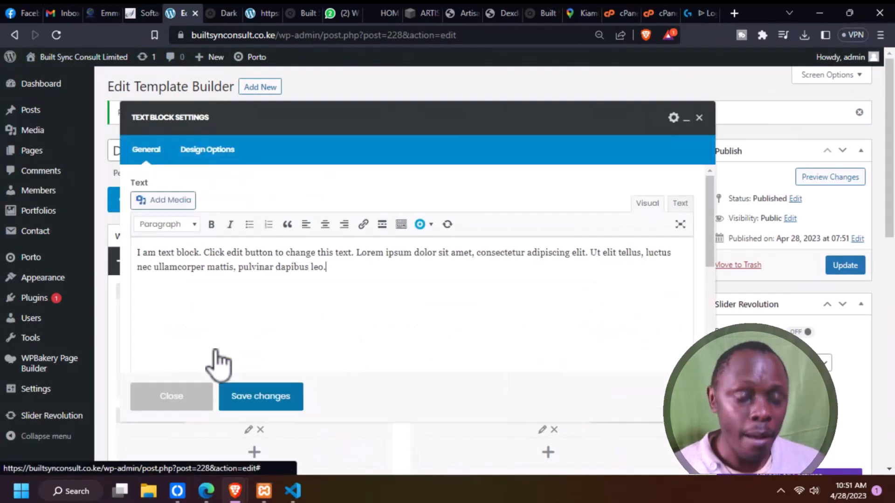
{"action": "left_click", "coordinate": [208, 151]}
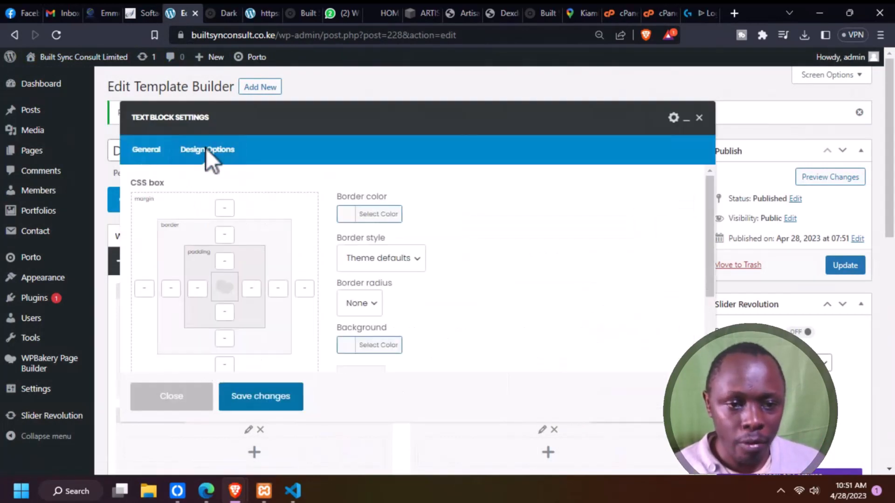
{"action": "left_click", "coordinate": [155, 161]}
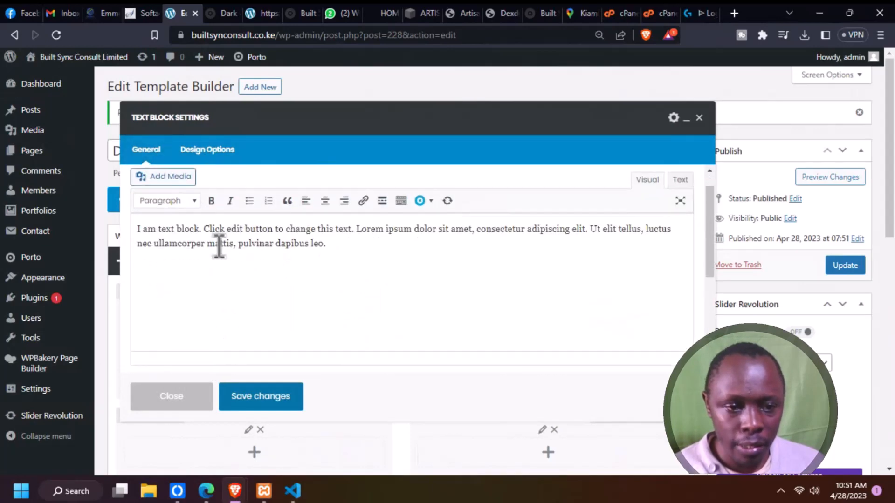
{"action": "scroll", "coordinate": [219, 256], "scroll_direction": "down", "scroll_amount": 5}
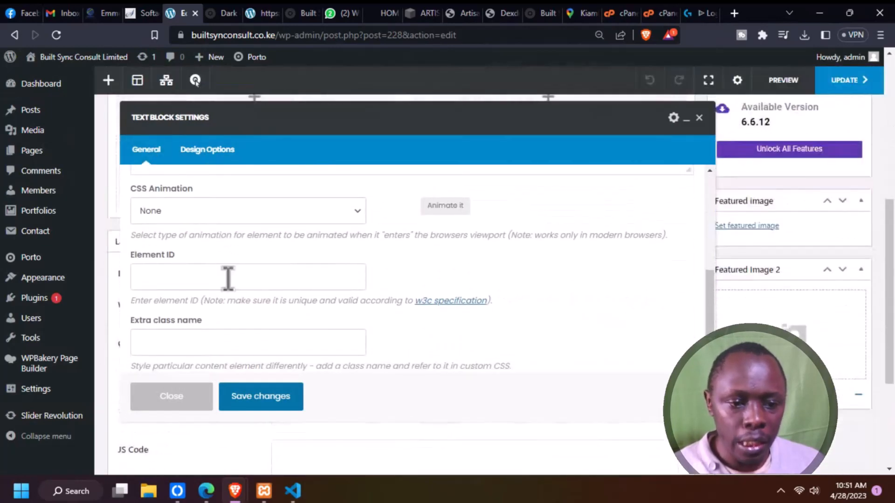
{"action": "scroll", "coordinate": [228, 277], "scroll_direction": "up", "scroll_amount": 5}
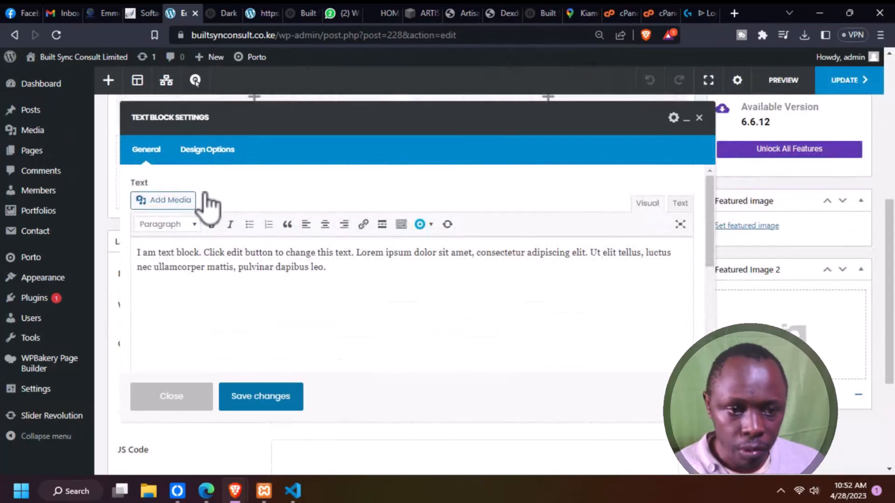
{"action": "scroll", "coordinate": [282, 219], "scroll_direction": "up", "scroll_amount": 2}
{"action": "scroll", "coordinate": [282, 212], "scroll_direction": "up", "scroll_amount": 1}
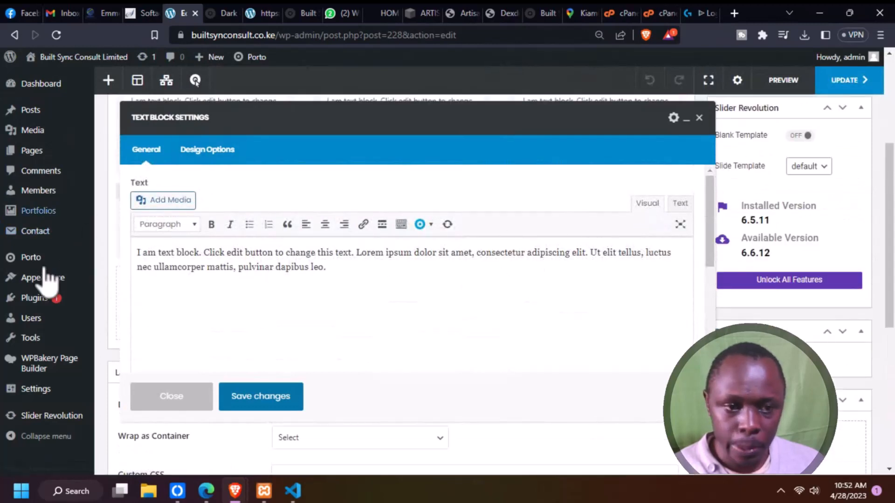
{"action": "scroll", "coordinate": [416, 283], "scroll_direction": "down", "scroll_amount": 6}
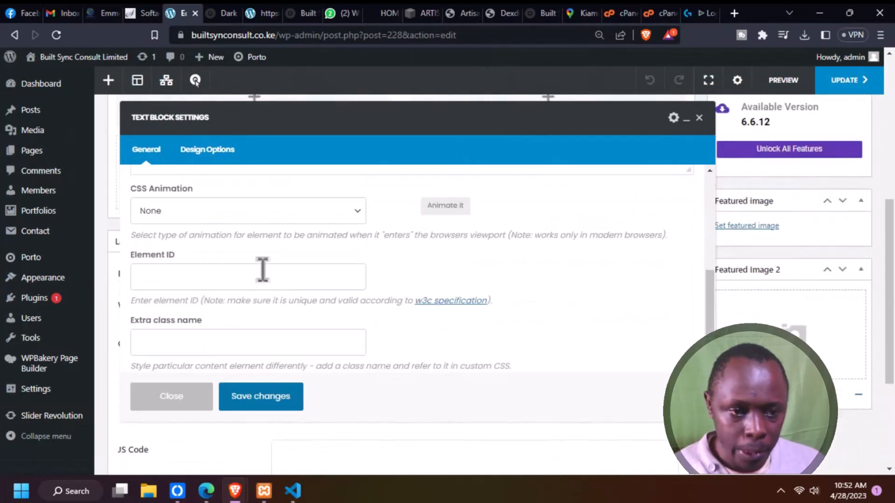
{"action": "scroll", "coordinate": [249, 279], "scroll_direction": "up", "scroll_amount": 5}
{"action": "scroll", "coordinate": [264, 312], "scroll_direction": "up", "scroll_amount": 1}
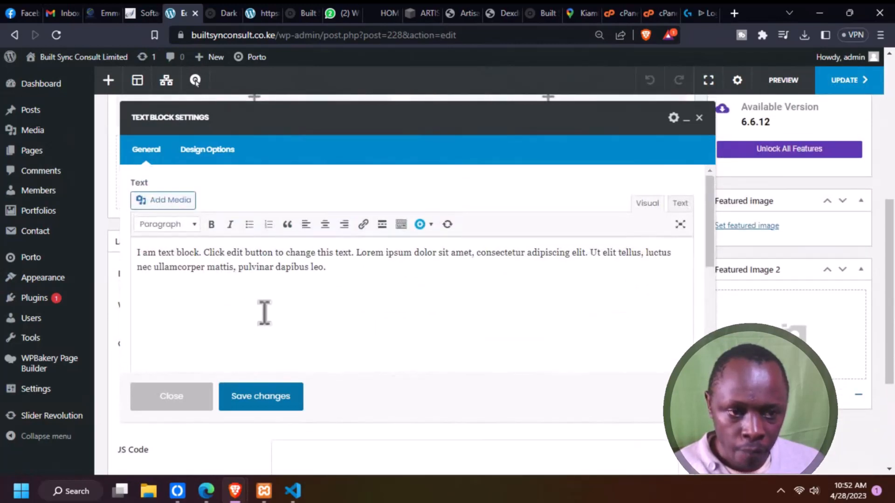
{"action": "scroll", "coordinate": [266, 336], "scroll_direction": "up", "scroll_amount": 1}
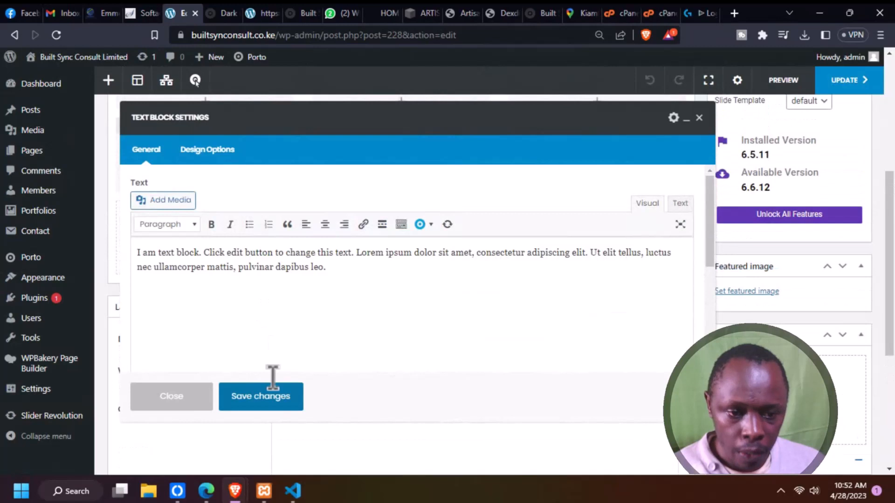
{"action": "left_click", "coordinate": [270, 408]}
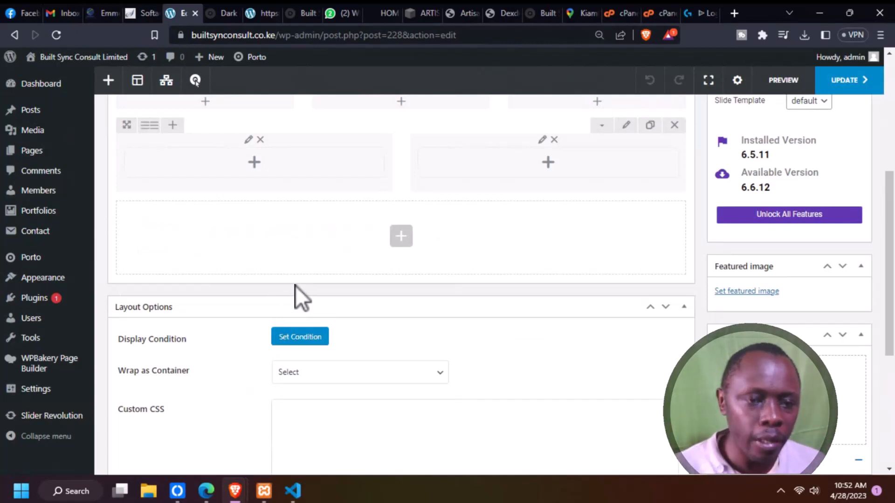
{"action": "scroll", "coordinate": [248, 213], "scroll_direction": "up", "scroll_amount": 1}
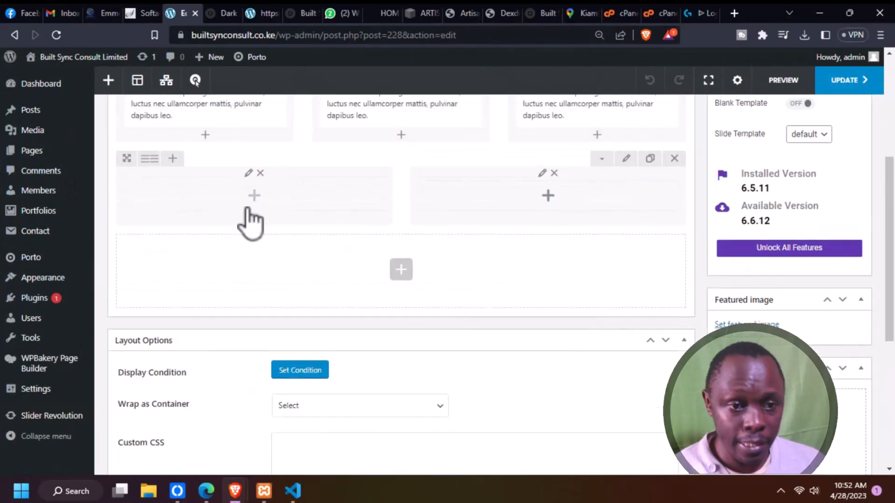
{"action": "scroll", "coordinate": [249, 212], "scroll_direction": "up", "scroll_amount": 1}
{"action": "scroll", "coordinate": [248, 200], "scroll_direction": "up", "scroll_amount": 3}
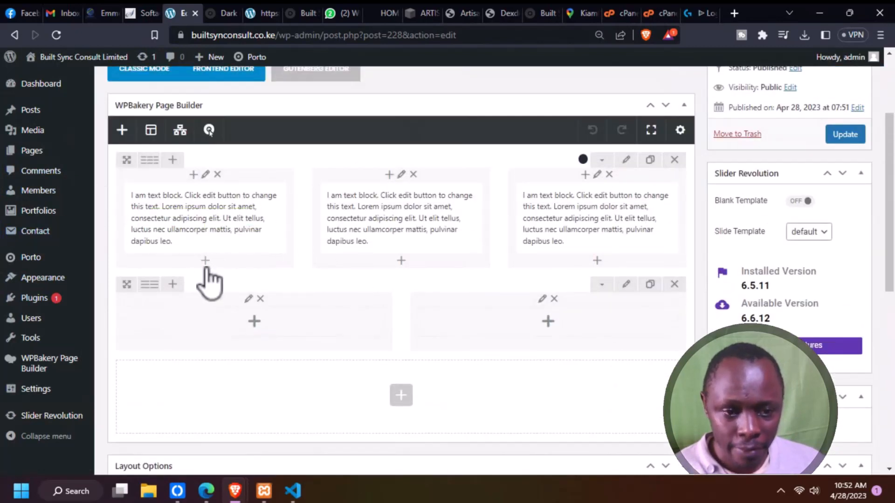
Open the element picker for the first column, then check the existing homepage footer and the dark footer page before returning to the editor
{"action": "left_click", "coordinate": [205, 261]}
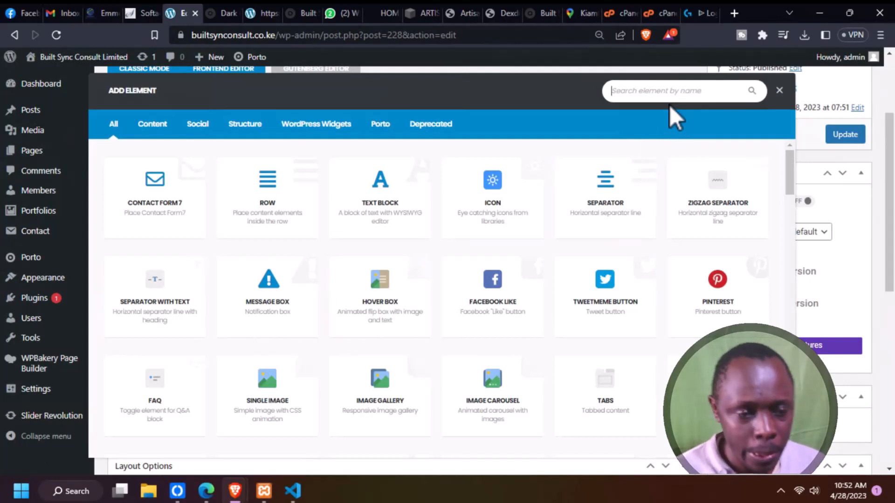
{"action": "left_click", "coordinate": [665, 91]}
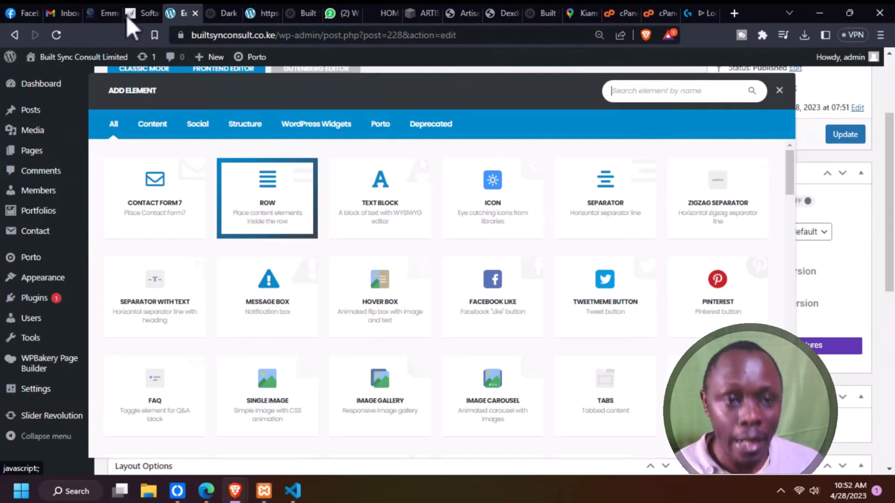
{"action": "left_click", "coordinate": [213, 12]}
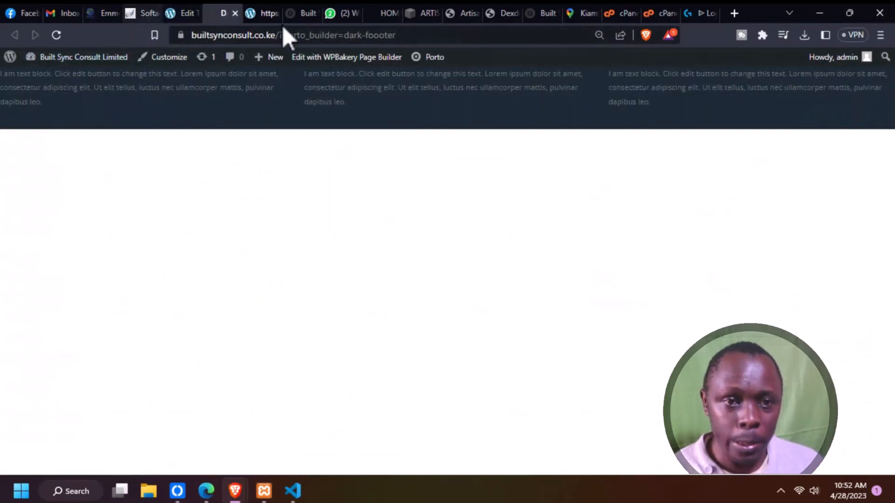
{"action": "left_click", "coordinate": [303, 13]}
{"action": "scroll", "coordinate": [289, 184], "scroll_direction": "down", "scroll_amount": 10}
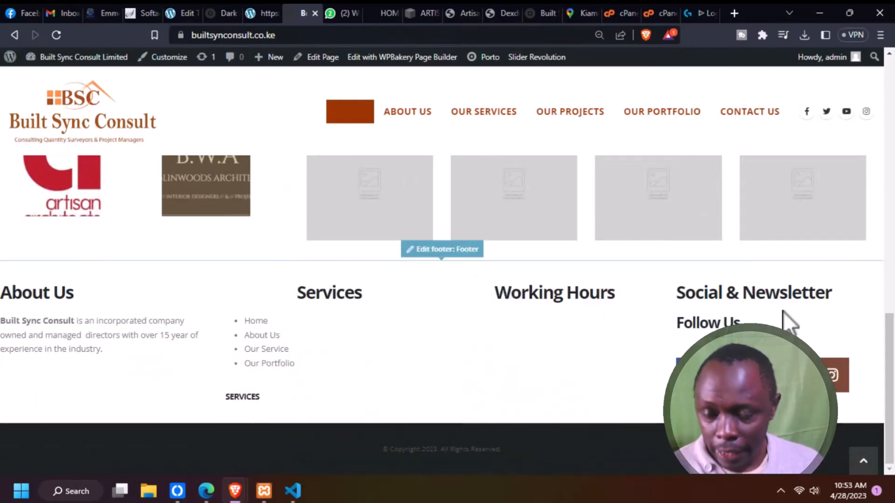
{"action": "left_click", "coordinate": [263, 14]}
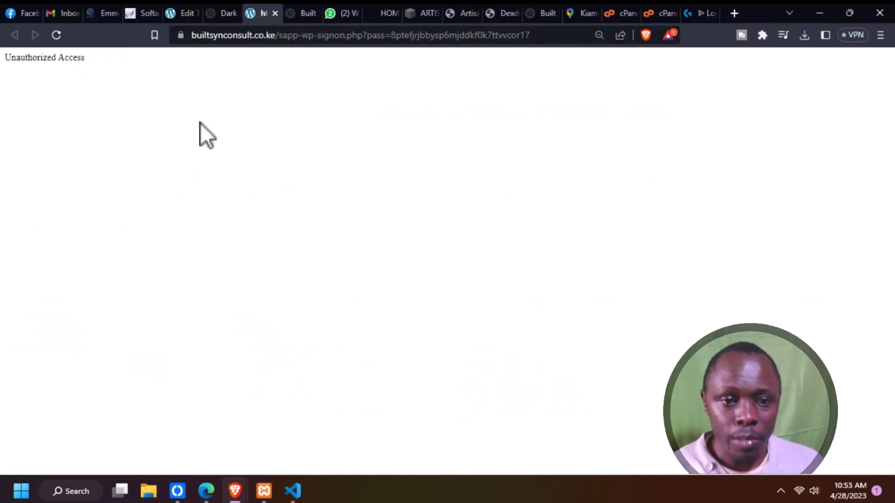
{"action": "left_click", "coordinate": [219, 14]}
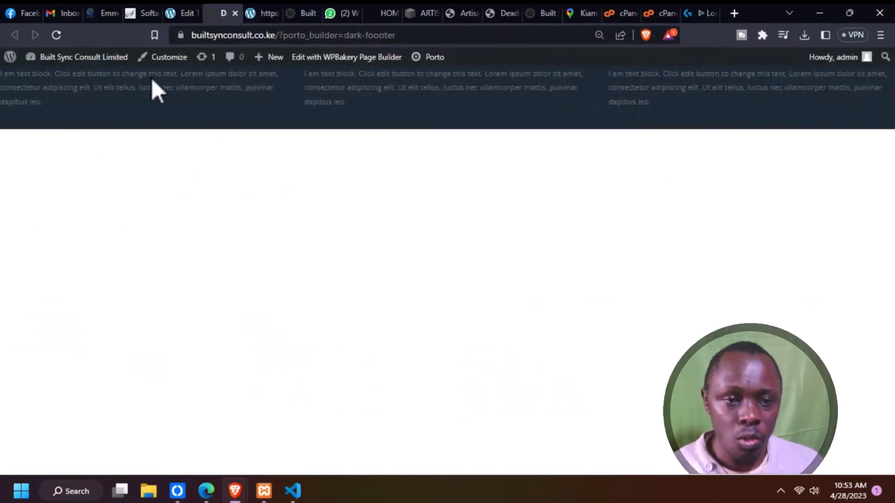
{"action": "left_click", "coordinate": [180, 13]}
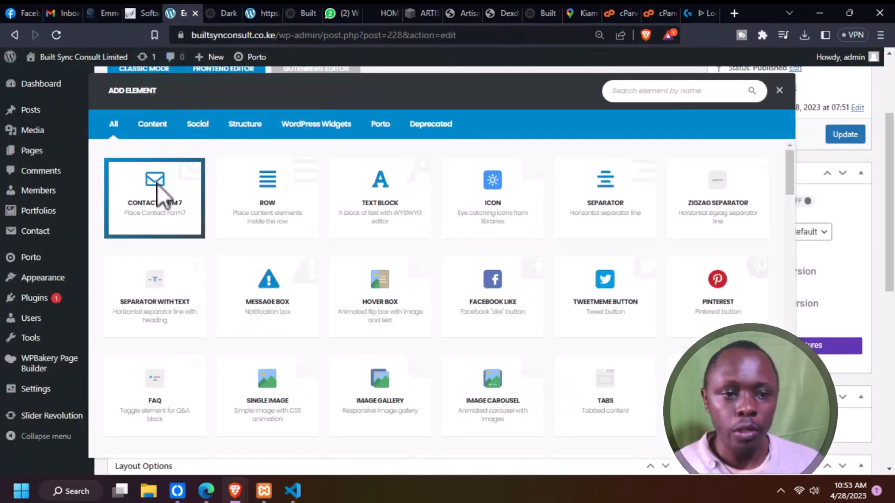
Add a Porto Headings element titled "About Us" to the first column and place it above the text block
{"action": "left_click", "coordinate": [679, 91]}
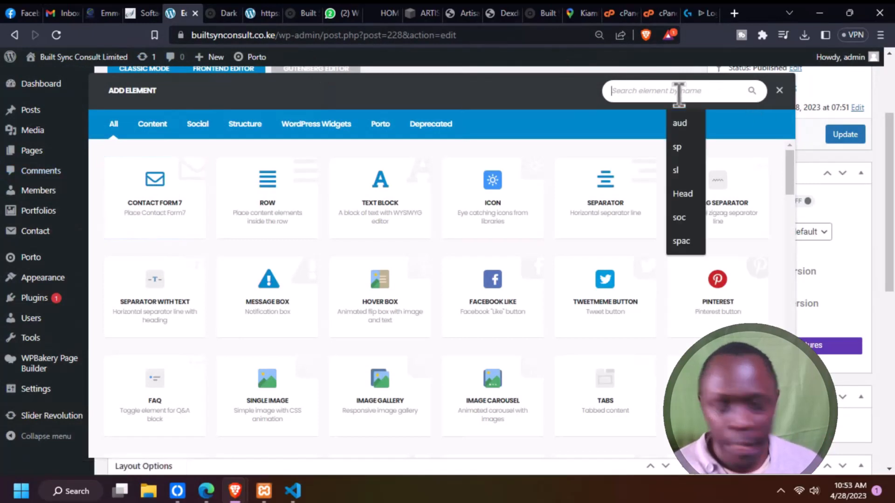
{"action": "type", "text": "Heade"}
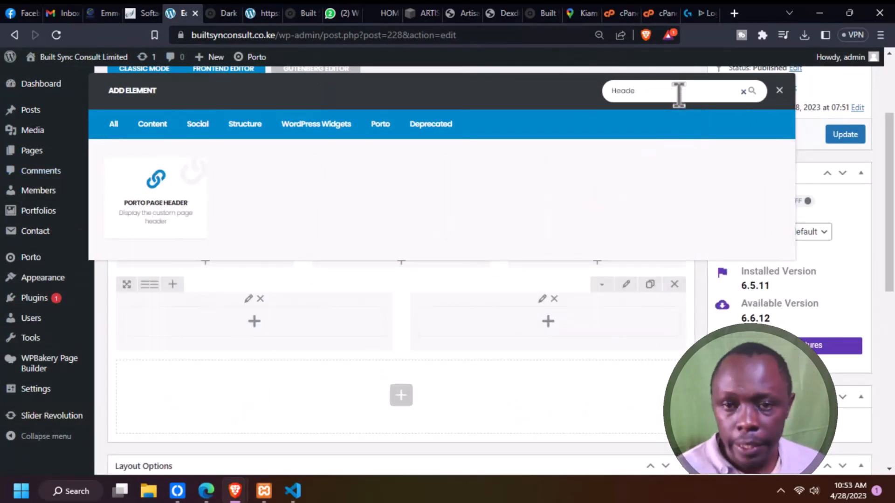
{"action": "key", "text": "BackSpace"}
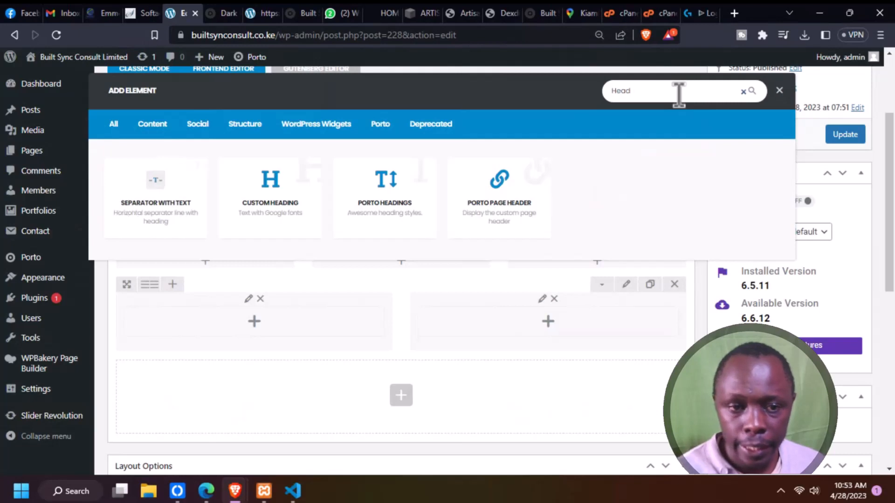
{"action": "left_click", "coordinate": [391, 200]}
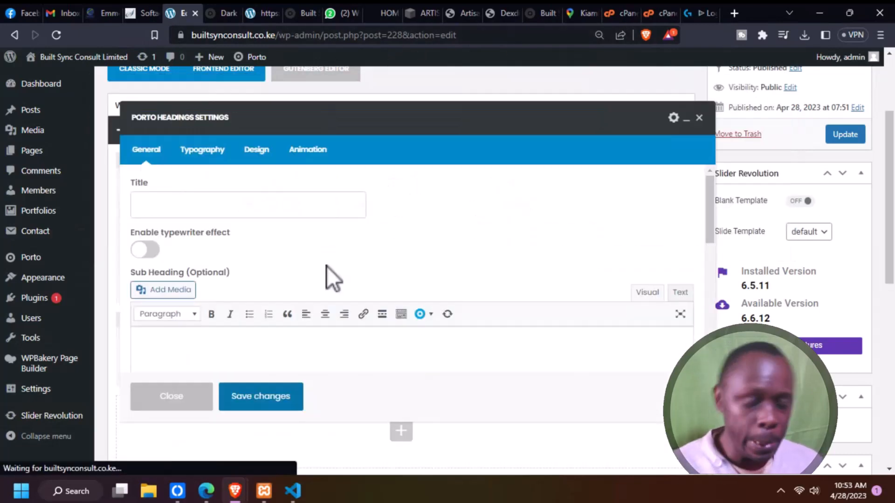
{"action": "left_click", "coordinate": [225, 208]}
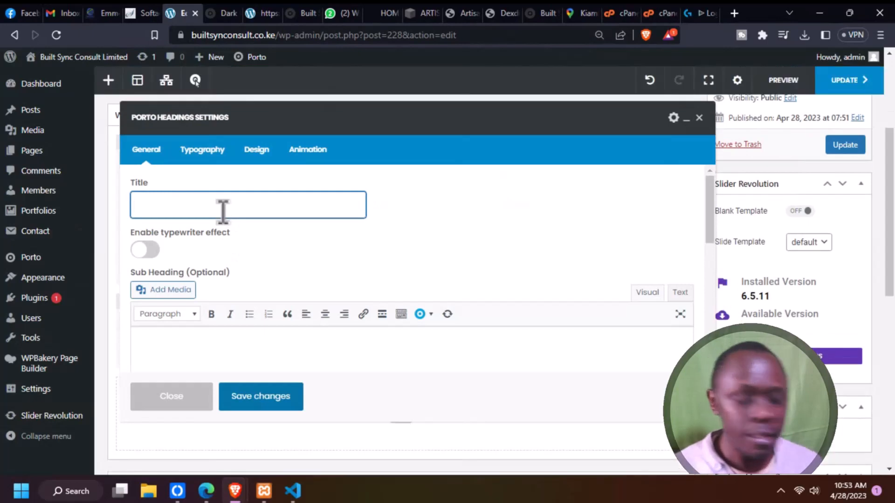
{"action": "type", "text": "cut"}
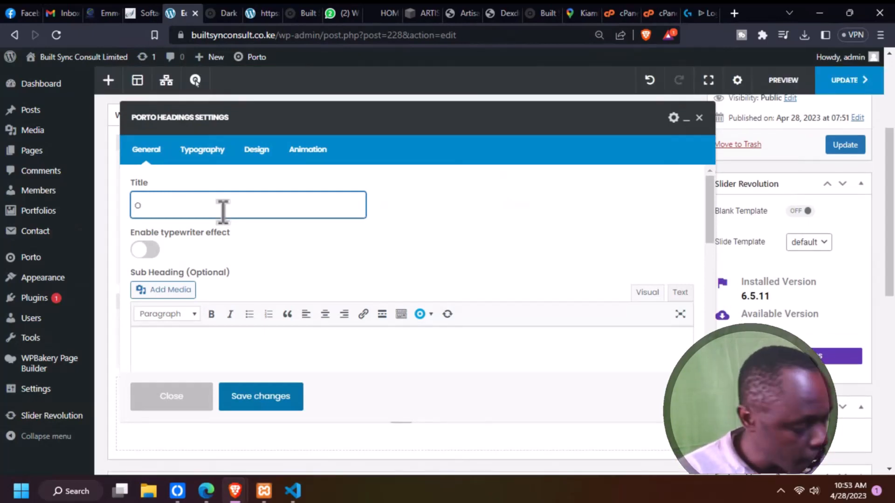
{"action": "key", "text": "BackSpace"}
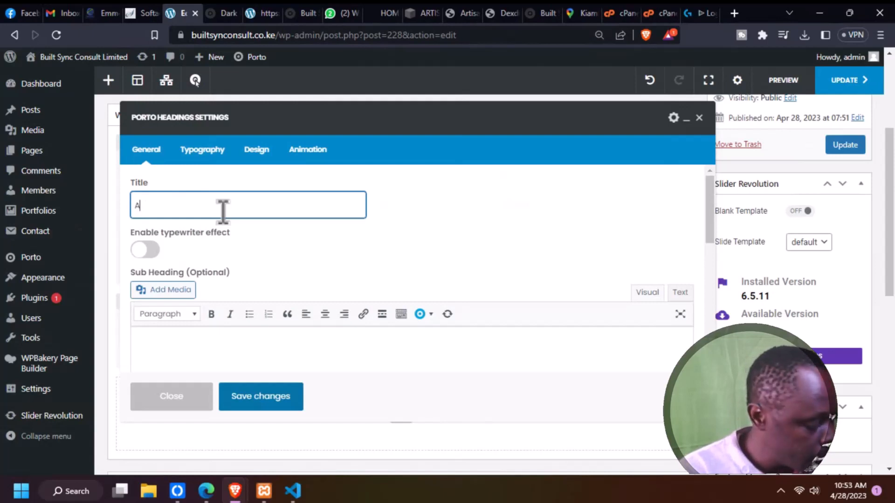
{"action": "type", "text": "About "}
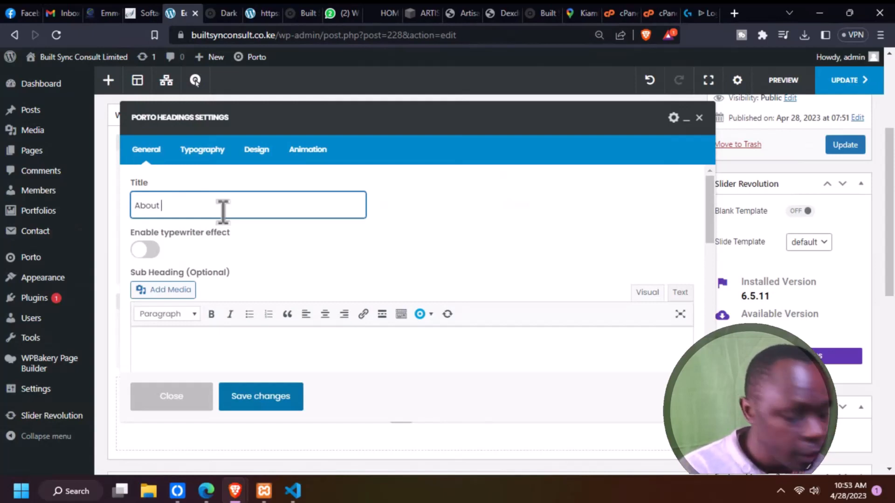
{"action": "type", "text": "Us"}
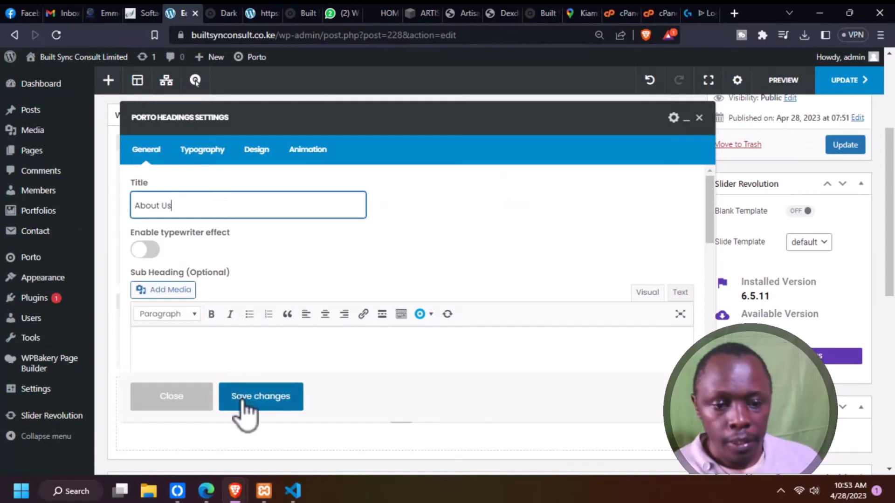
{"action": "left_click", "coordinate": [243, 403]}
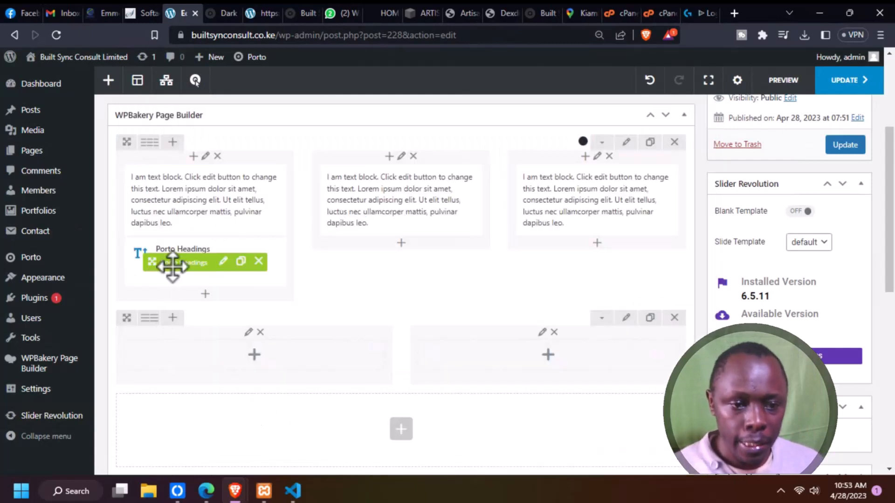
{"action": "left_click_drag", "start_coordinate": [173, 266], "coordinate": [176, 186]}
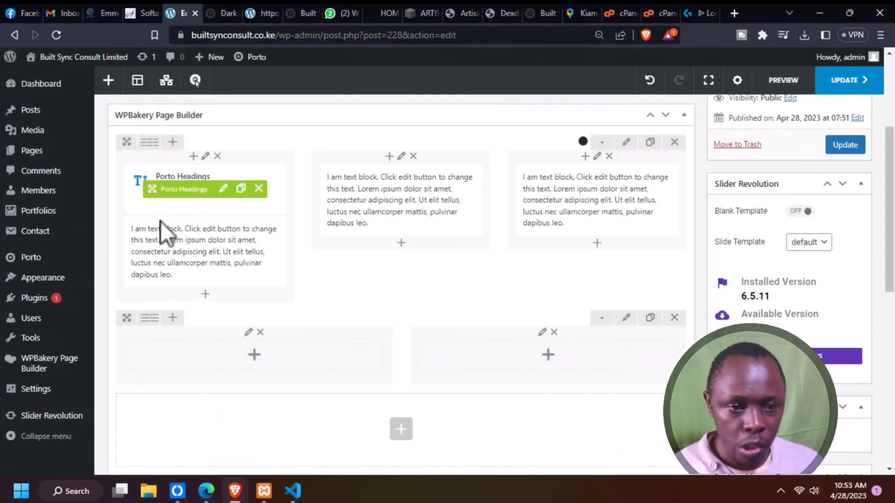
Duplicate the "About Us" heading twice and move the copies above the text blocks in the second and third columns
{"action": "left_click", "coordinate": [241, 189]}
{"action": "left_click", "coordinate": [241, 189]}
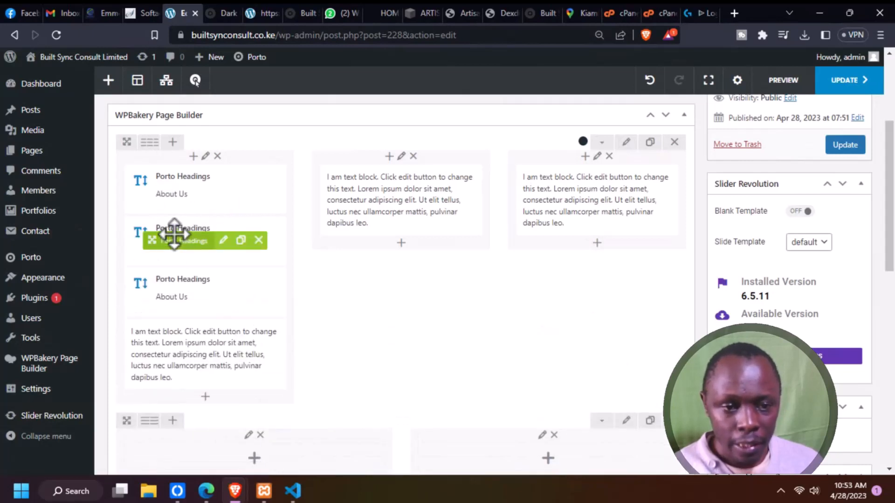
{"action": "left_click_drag", "start_coordinate": [174, 234], "coordinate": [370, 186]}
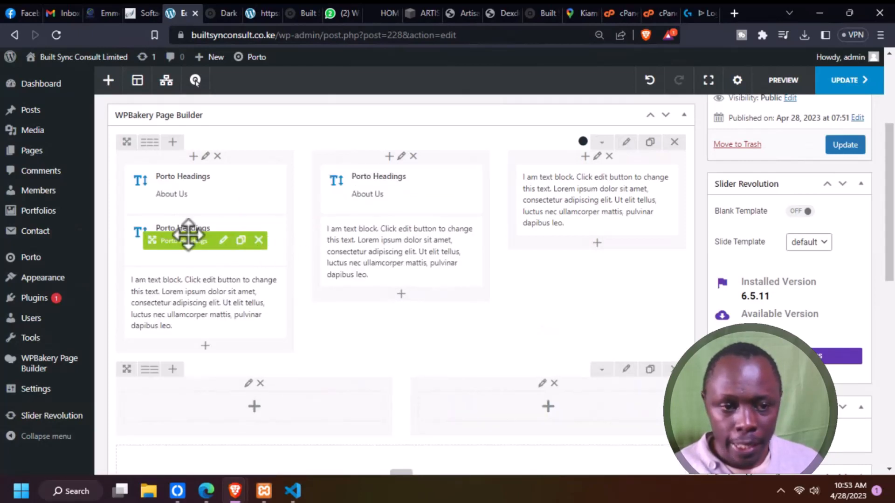
{"action": "left_click_drag", "start_coordinate": [188, 235], "coordinate": [546, 208]}
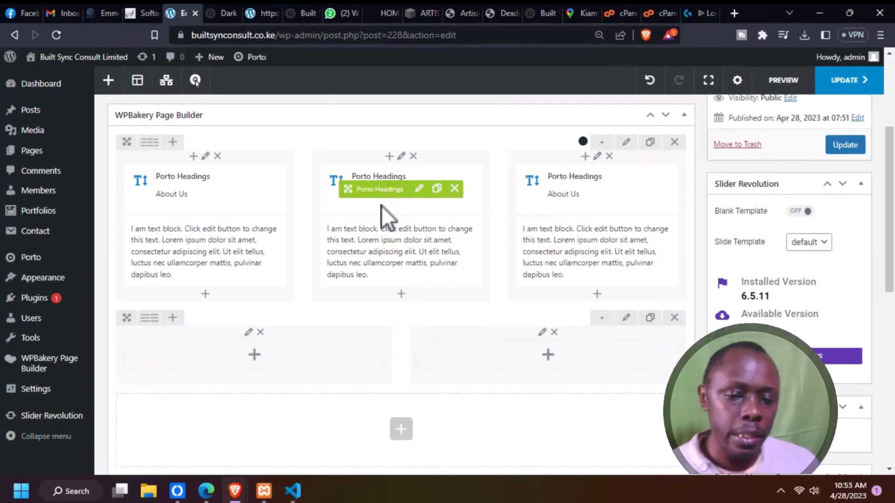
Change the second column's heading title to "Connect Us On Social" and save the changes
{"action": "left_click", "coordinate": [420, 188]}
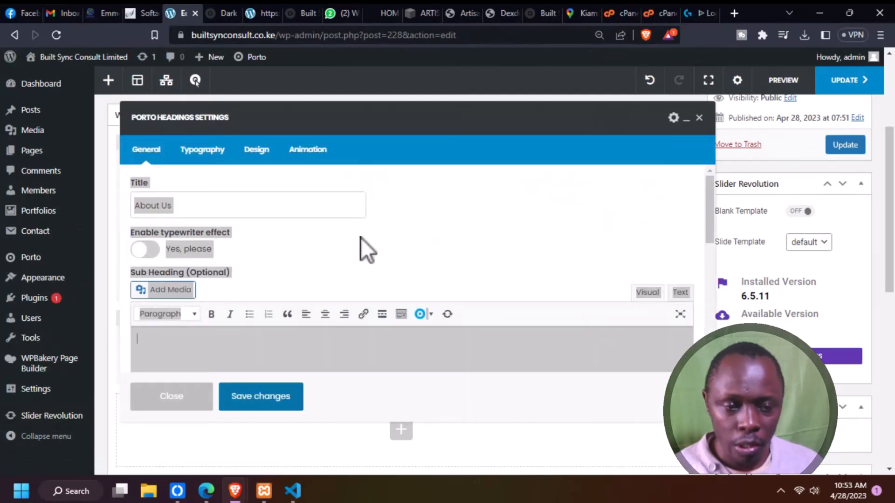
{"action": "left_click", "coordinate": [192, 201]}
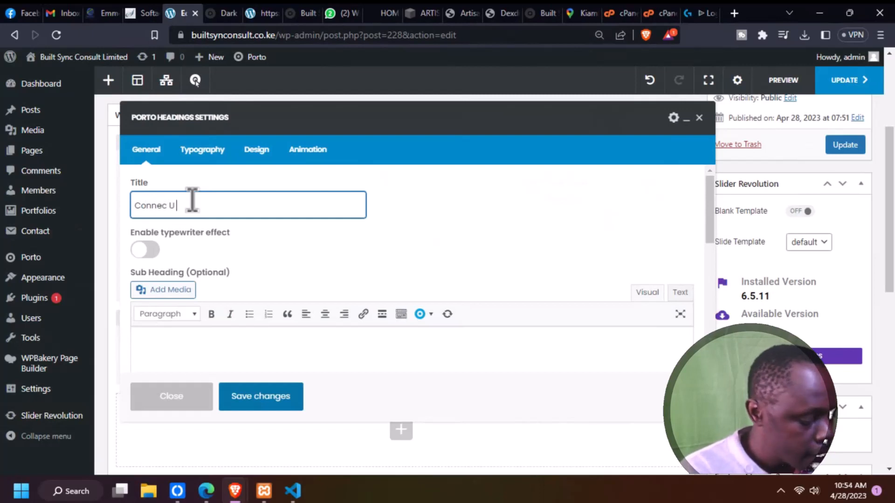
{"action": "type", "text": "Connec Us On"}
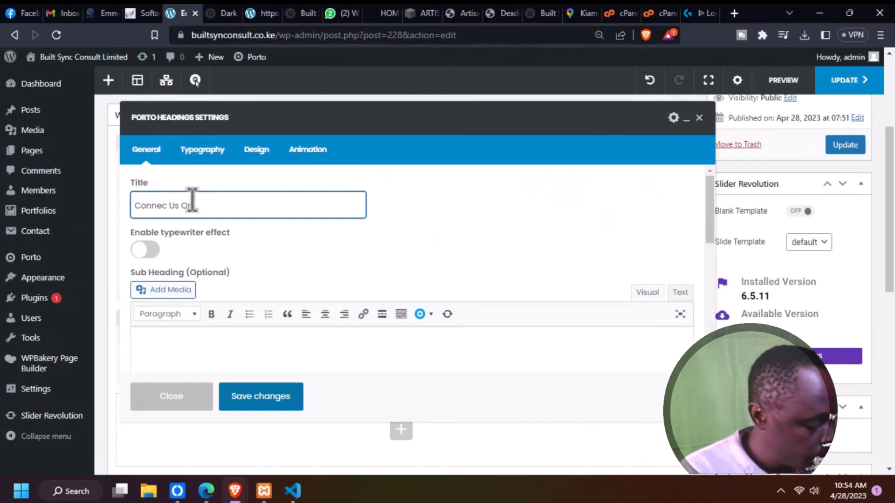
{"action": "type", "text": " Social"}
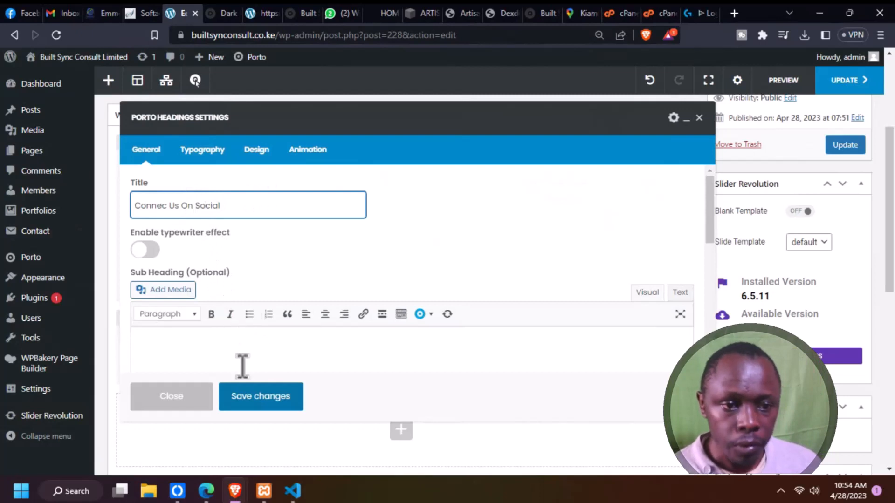
{"action": "left_click", "coordinate": [167, 205]}
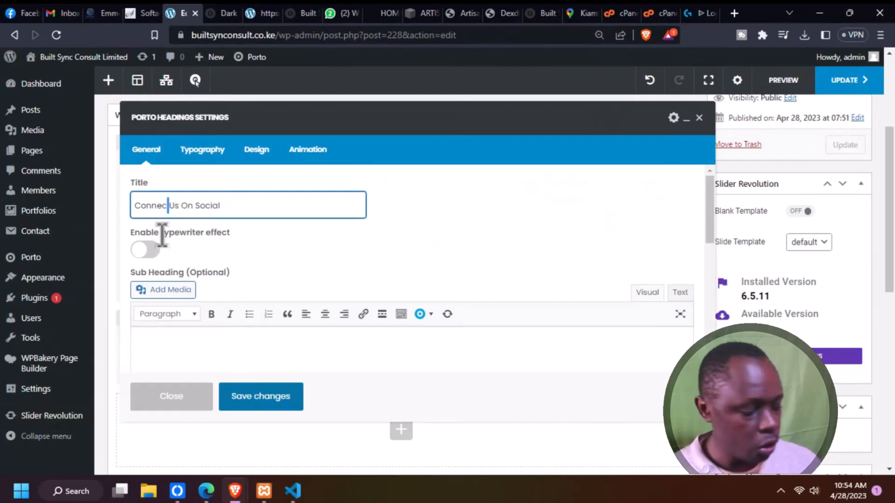
{"action": "type", "text": "t"}
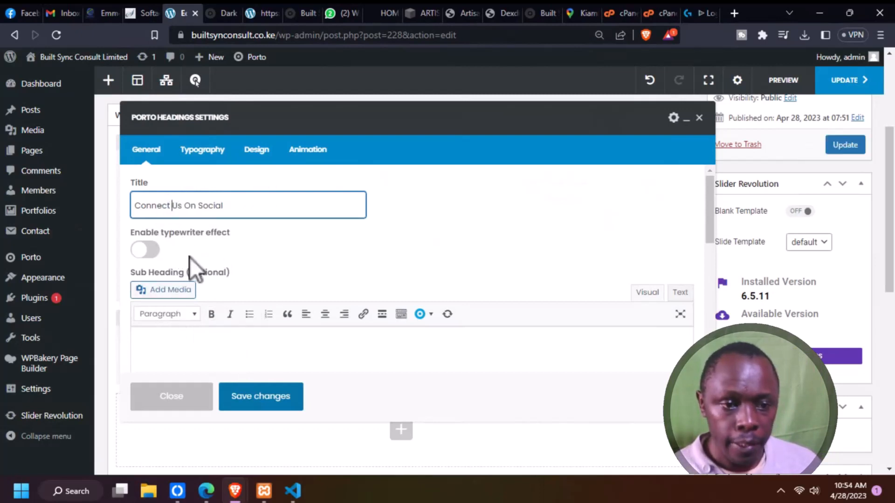
{"action": "left_click", "coordinate": [257, 404]}
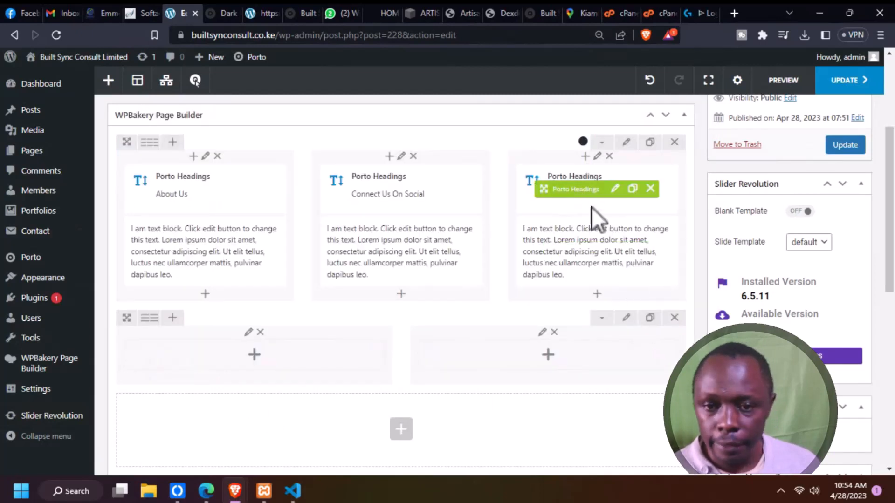
Change the third column's heading title to "Useful Links" and save the changes
{"action": "left_click", "coordinate": [615, 189]}
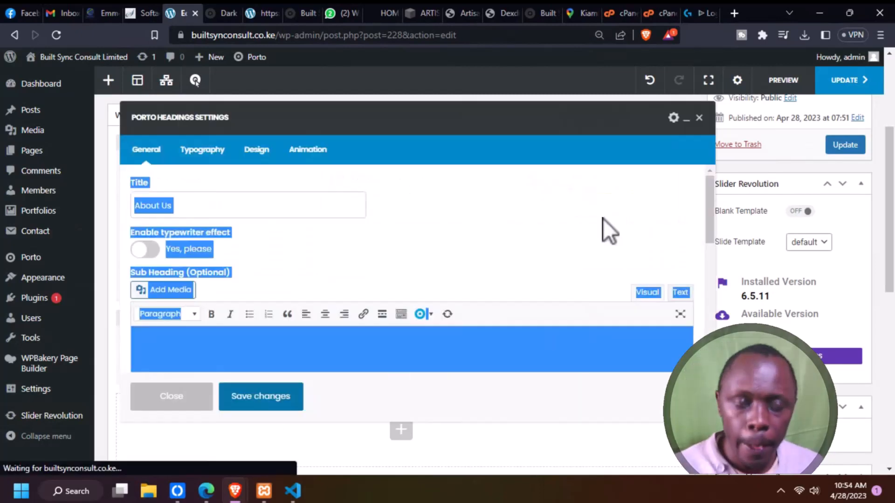
{"action": "double_click", "coordinate": [184, 205]}
{"action": "key", "text": "ctrl+a"}
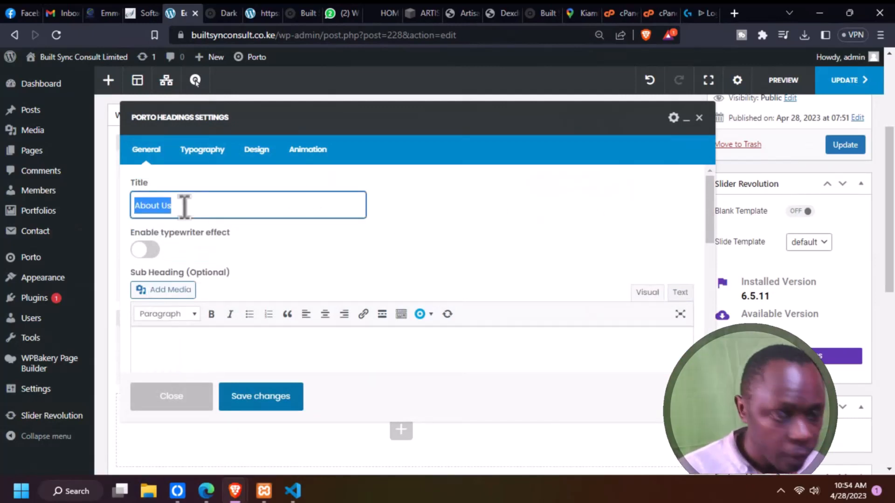
{"action": "type", "text": "Useful"}
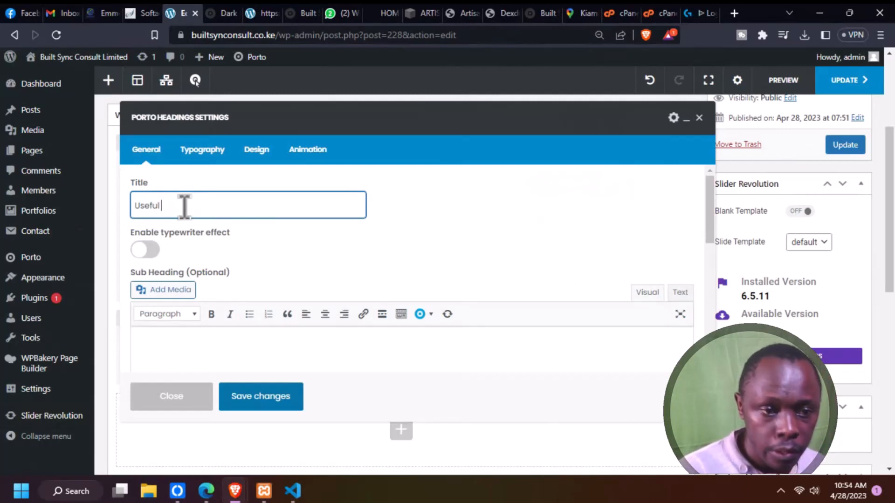
{"action": "type", "text": "Links"}
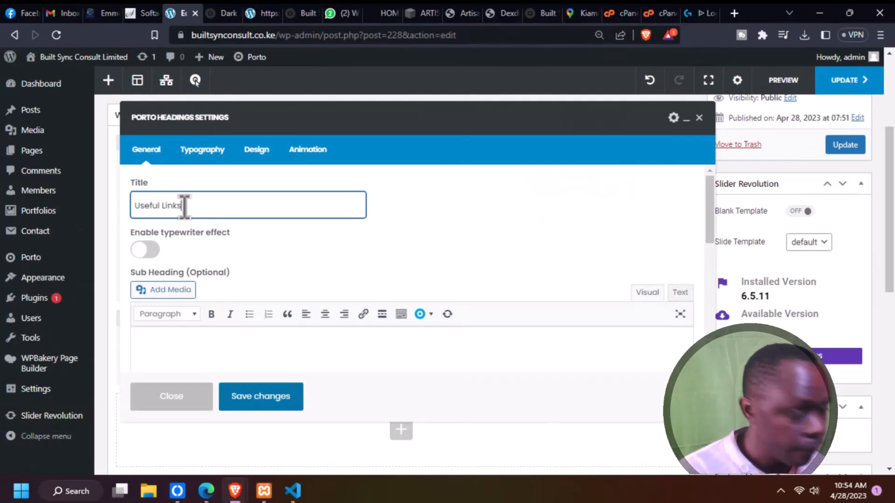
{"action": "left_click", "coordinate": [254, 401]}
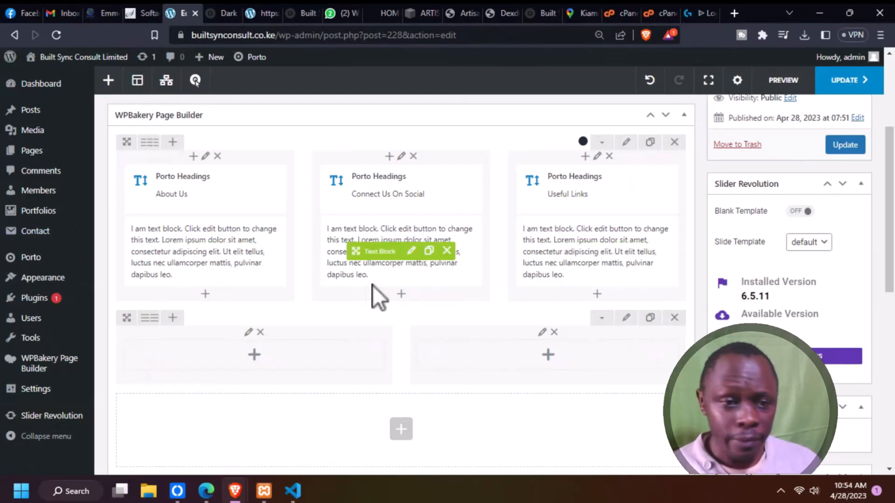
Search the elements for "soci" and add a Porto Social Icons element to the second column, saving it with its default settings
{"action": "left_click", "coordinate": [401, 294]}
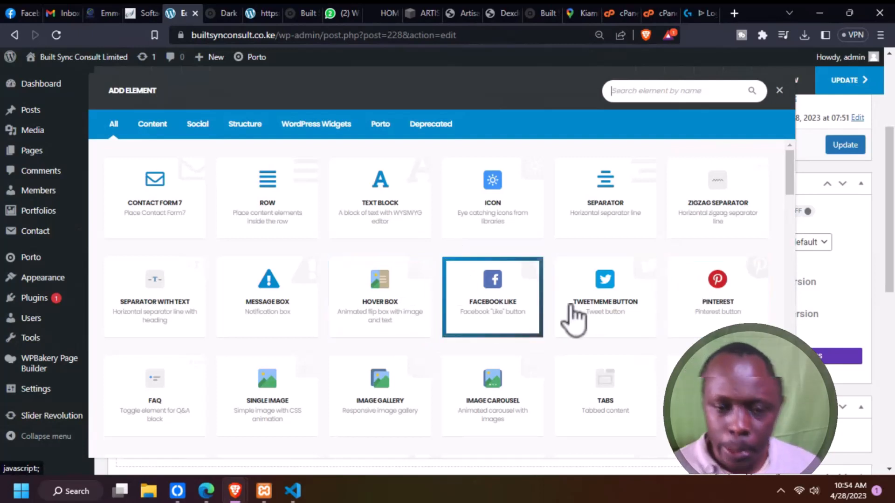
{"action": "scroll", "coordinate": [573, 317], "scroll_direction": "down", "scroll_amount": 3}
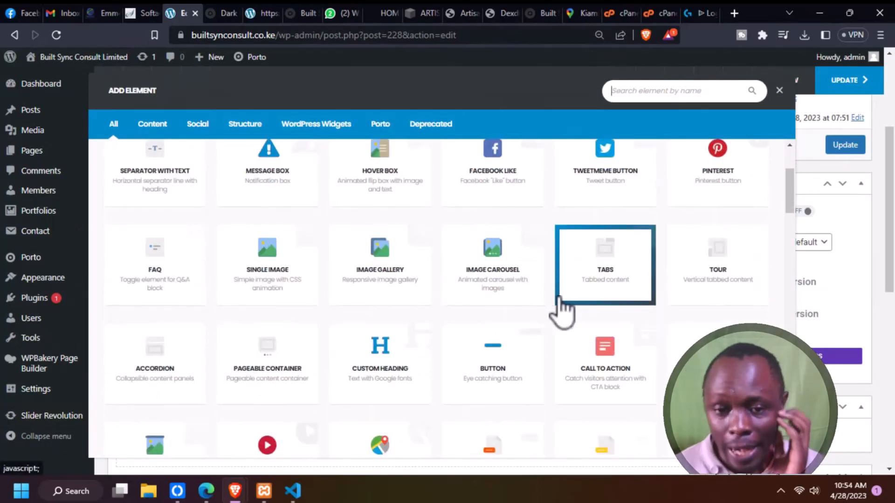
{"action": "scroll", "coordinate": [543, 304], "scroll_direction": "down", "scroll_amount": 6}
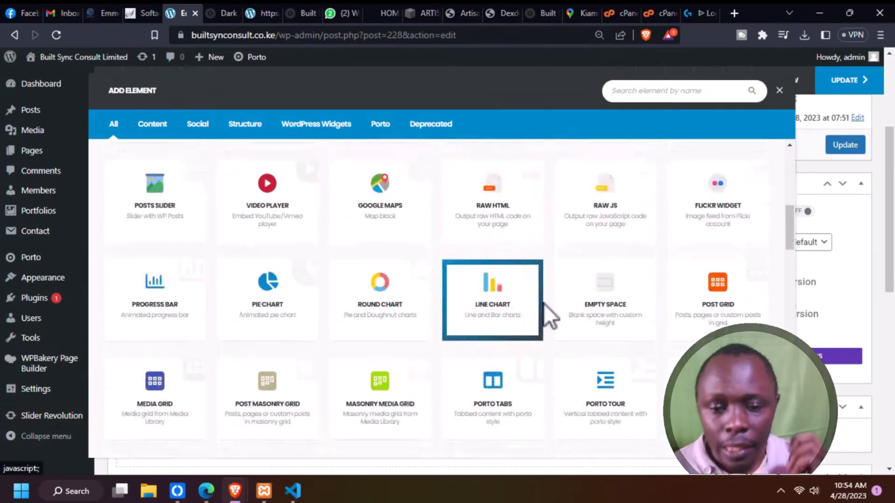
{"action": "scroll", "coordinate": [530, 317], "scroll_direction": "down", "scroll_amount": 10}
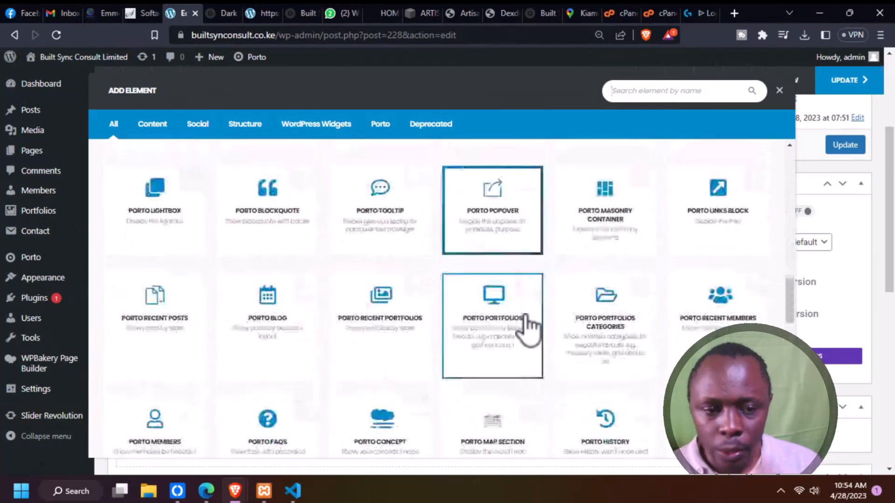
{"action": "scroll", "coordinate": [527, 322], "scroll_direction": "down", "scroll_amount": 1}
{"action": "scroll", "coordinate": [527, 319], "scroll_direction": "down", "scroll_amount": 6}
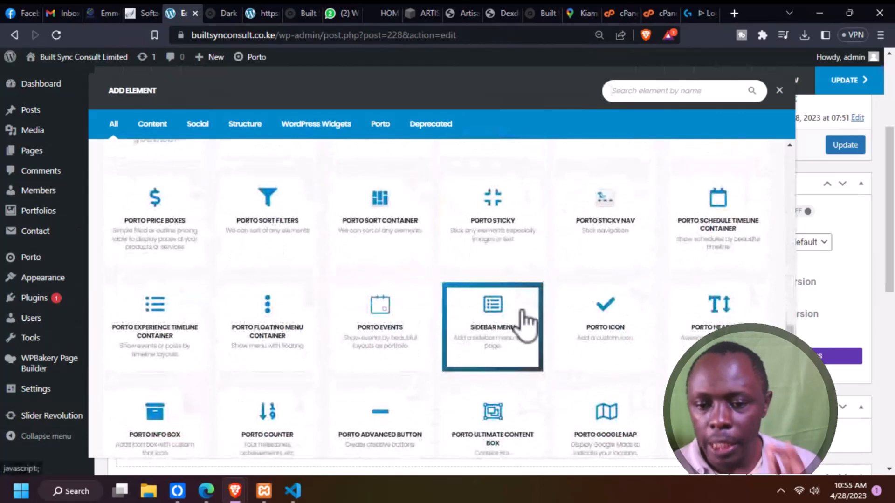
{"action": "scroll", "coordinate": [527, 322], "scroll_direction": "down", "scroll_amount": 5}
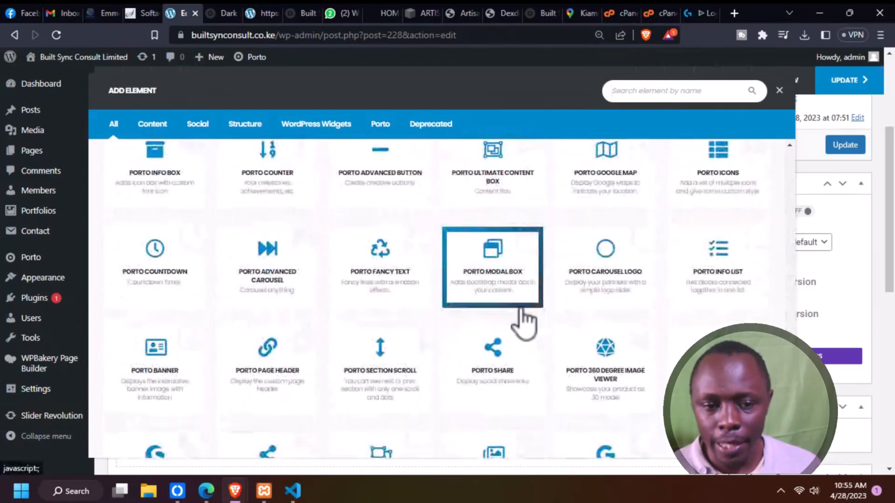
{"action": "scroll", "coordinate": [524, 321], "scroll_direction": "up", "scroll_amount": 3}
{"action": "scroll", "coordinate": [525, 322], "scroll_direction": "up", "scroll_amount": 10}
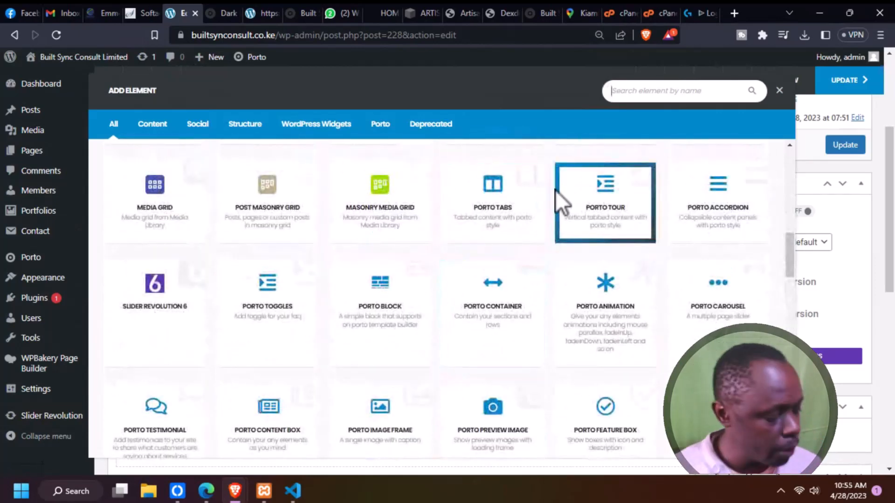
{"action": "type", "text": "soci"}
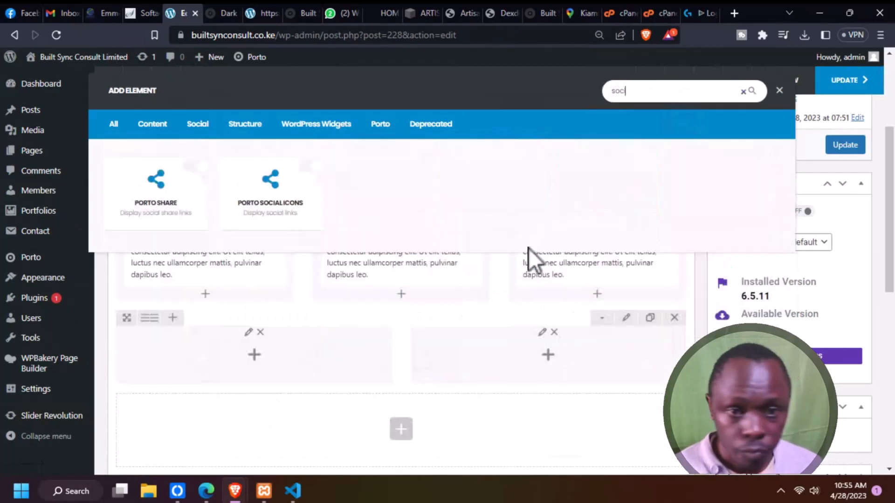
{"action": "left_click", "coordinate": [280, 215]}
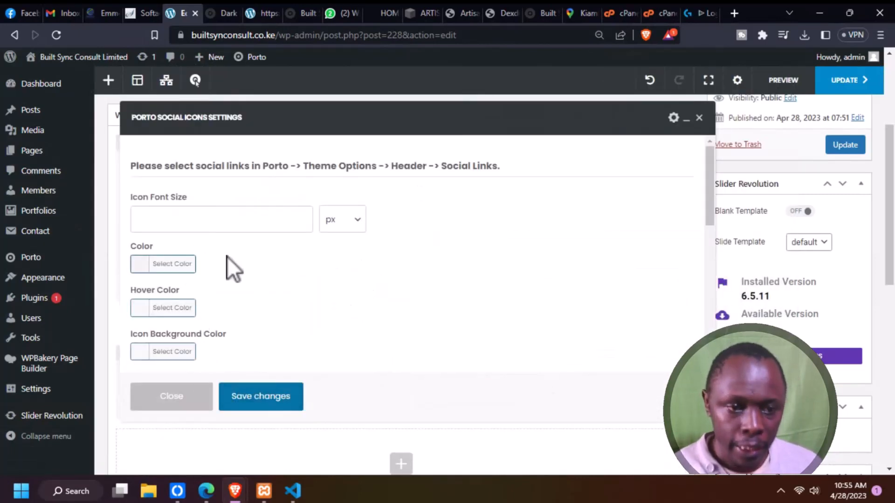
{"action": "left_click", "coordinate": [224, 222]}
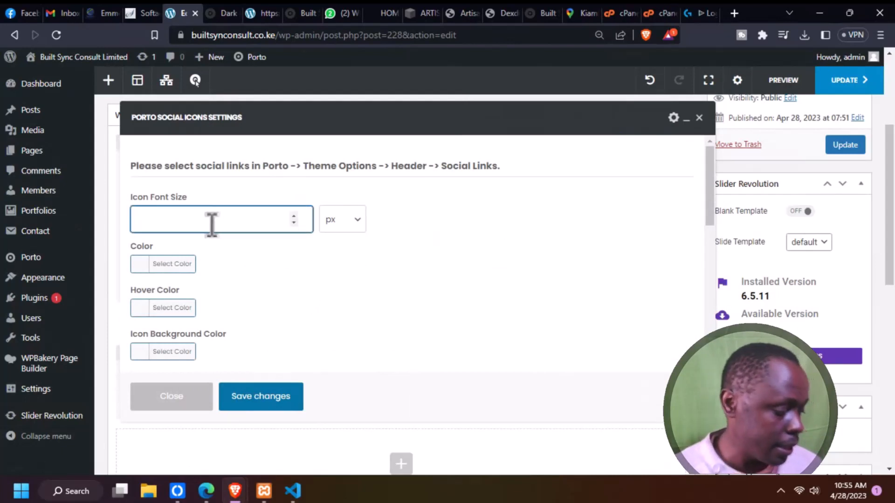
{"action": "left_click", "coordinate": [241, 402]}
Move the social icons directly below the "Connect Us On Social" heading and delete the second column's text block
{"action": "left_click_drag", "start_coordinate": [385, 303], "coordinate": [385, 244]}
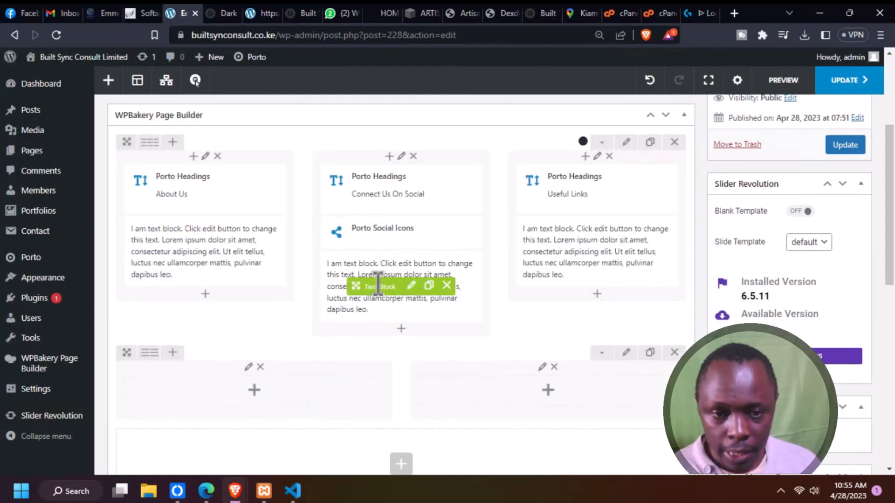
{"action": "left_click", "coordinate": [446, 285]}
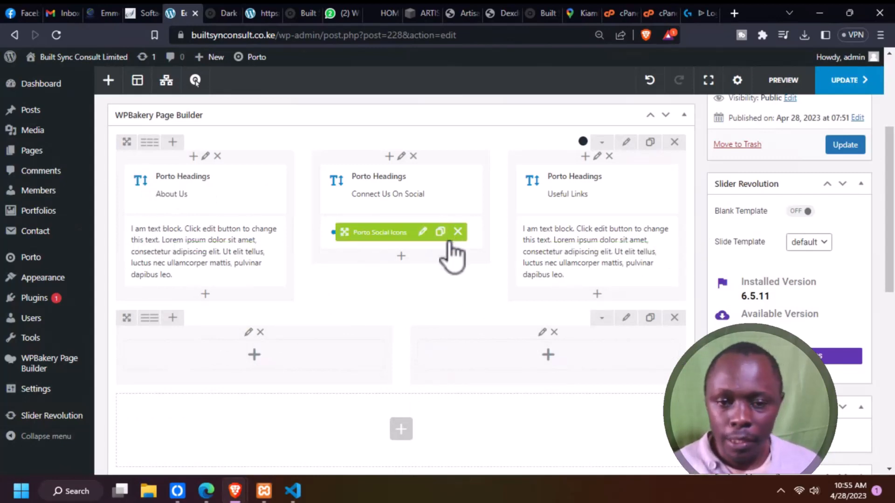
Replace the third column's placeholder text with a bulleted list of Home, About Us and Contact Us
{"action": "left_click", "coordinate": [607, 252]}
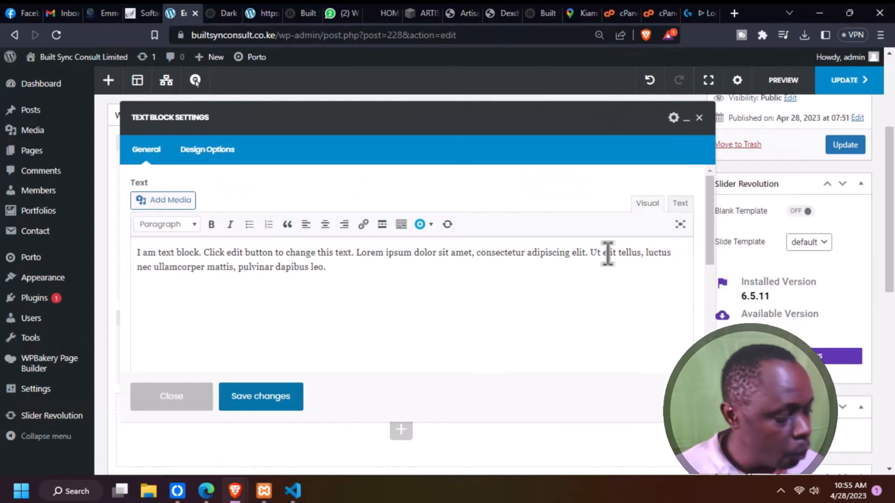
{"action": "triple_click", "coordinate": [607, 253]}
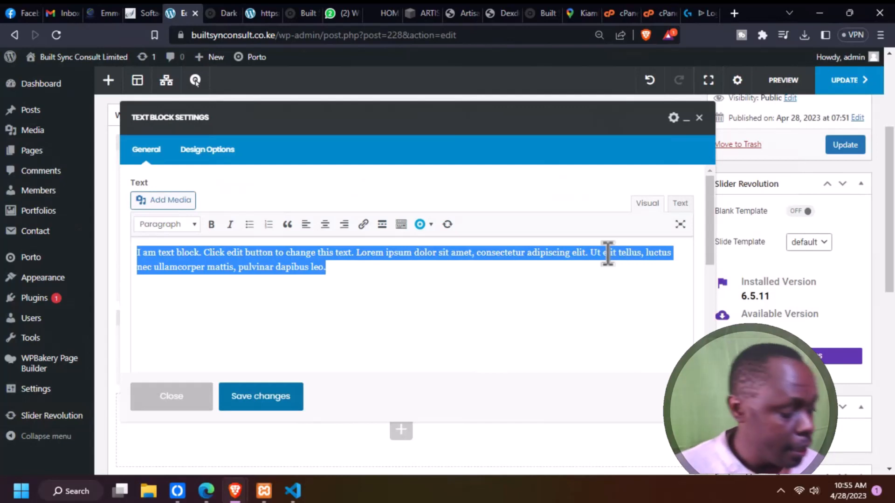
{"action": "type", "text": "Home"}
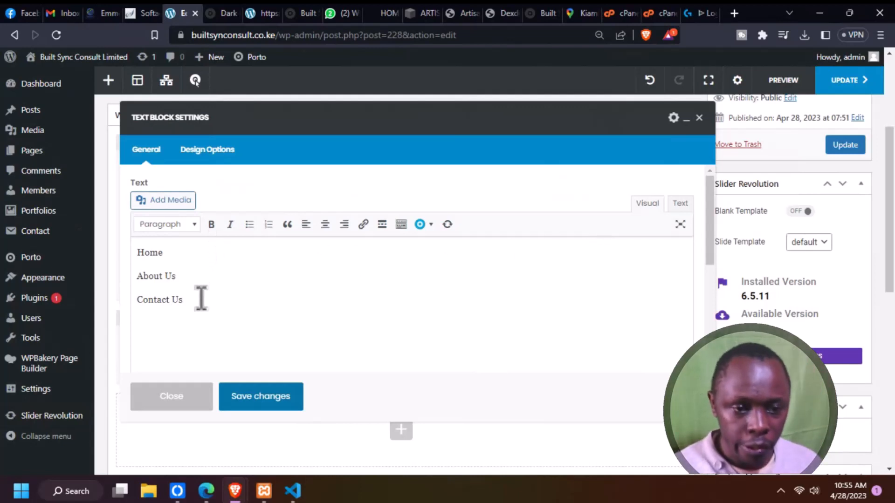
{"action": "left_click_drag", "start_coordinate": [185, 300], "coordinate": [137, 247]}
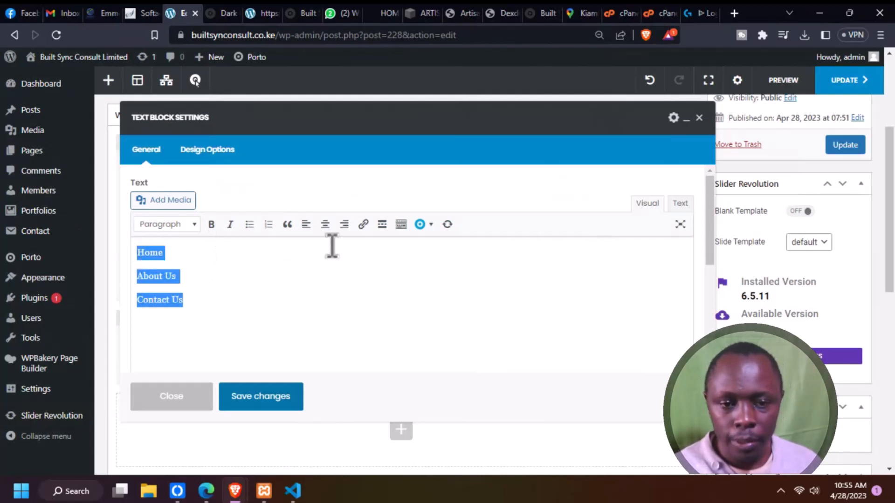
{"action": "left_click", "coordinate": [250, 226]}
{"action": "left_click", "coordinate": [282, 322]}
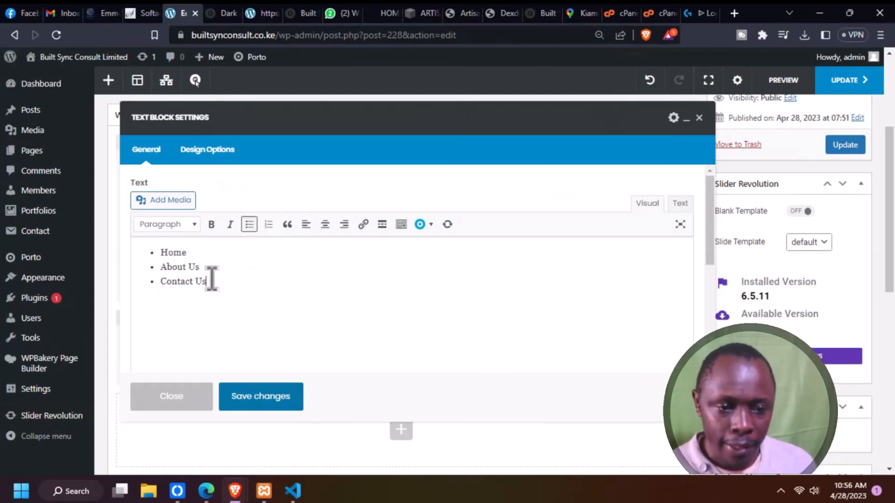
Link the "Home" list item to the placeholder URL "#"
{"action": "left_click_drag", "start_coordinate": [185, 253], "coordinate": [150, 251]}
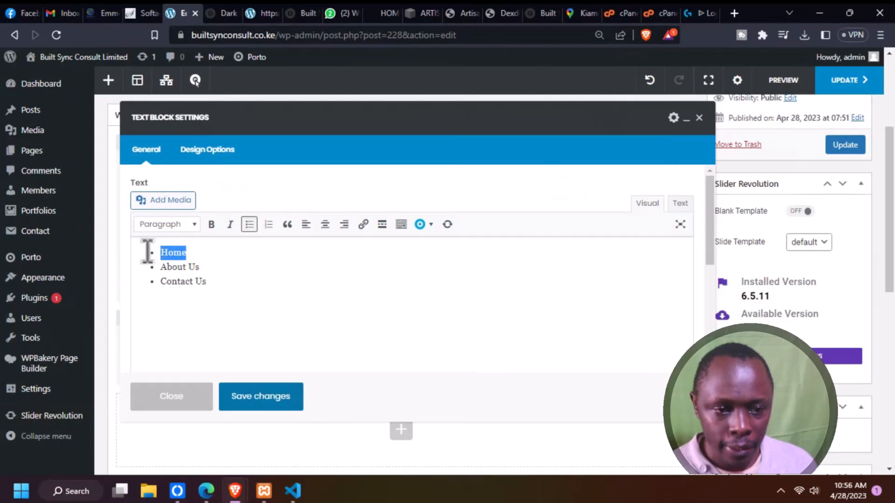
{"action": "left_click", "coordinate": [363, 225]}
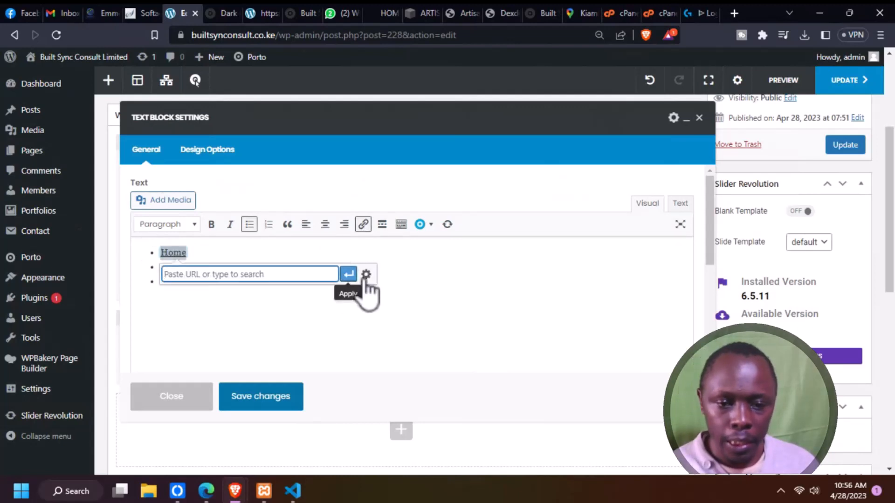
{"action": "type", "text": "#"}
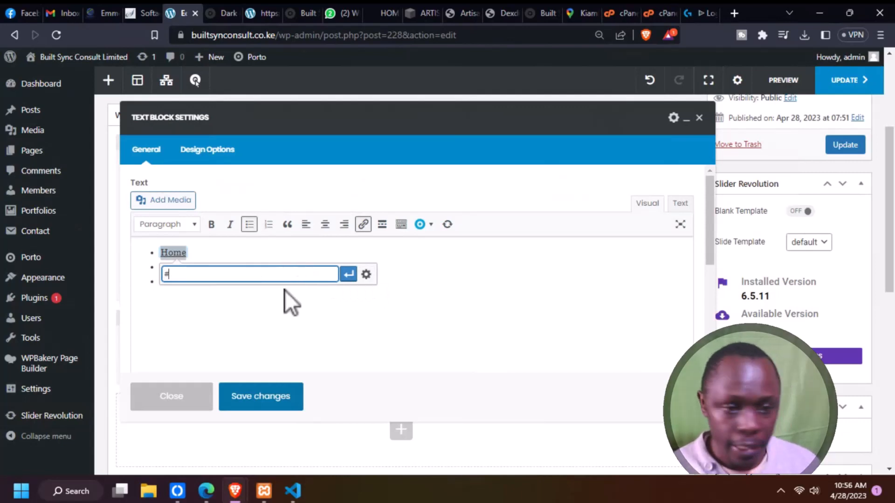
{"action": "left_click", "coordinate": [349, 277]}
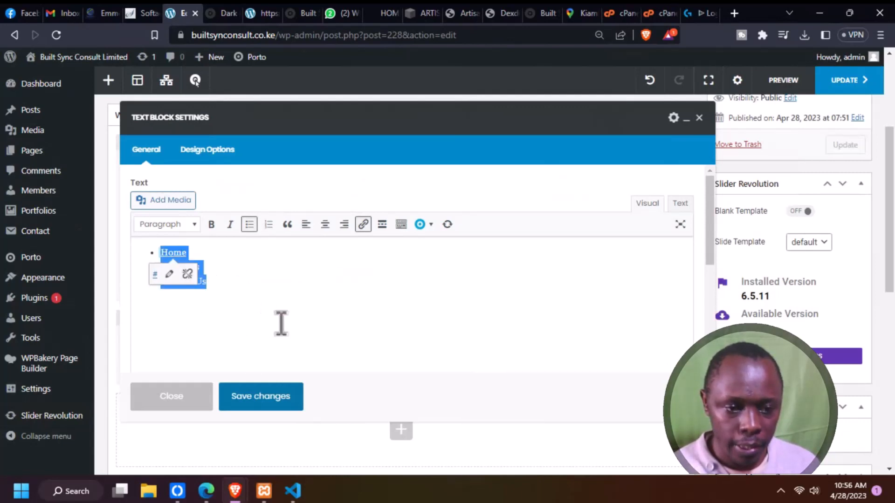
Link the "About Us" list item to the placeholder URL "#"
{"action": "left_click", "coordinate": [202, 280]}
{"action": "left_click_drag", "start_coordinate": [160, 268], "coordinate": [212, 268]}
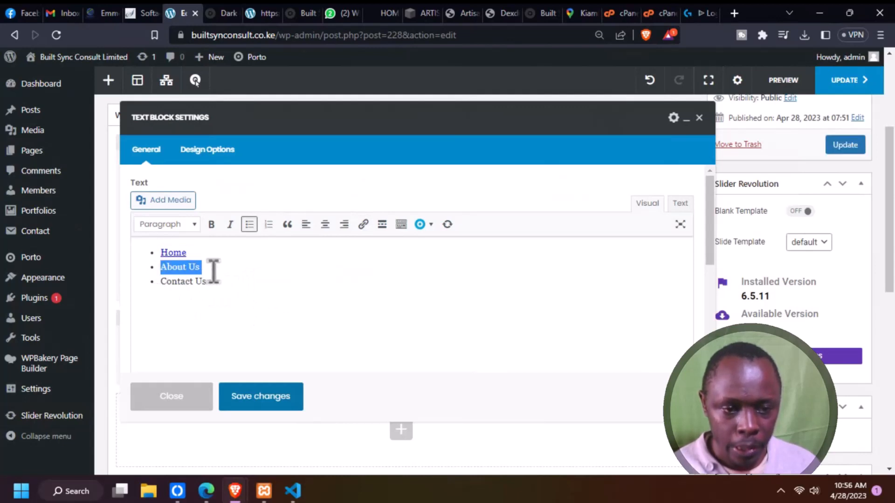
{"action": "left_click", "coordinate": [364, 226]}
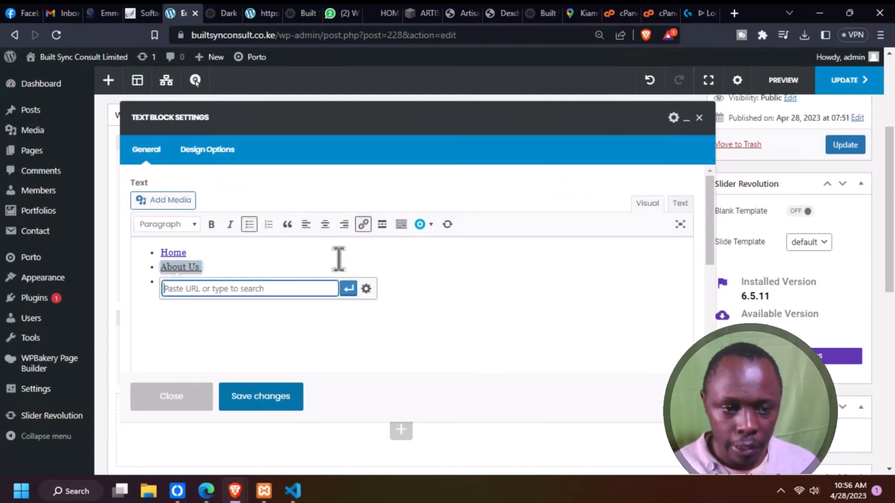
{"action": "type", "text": "#"}
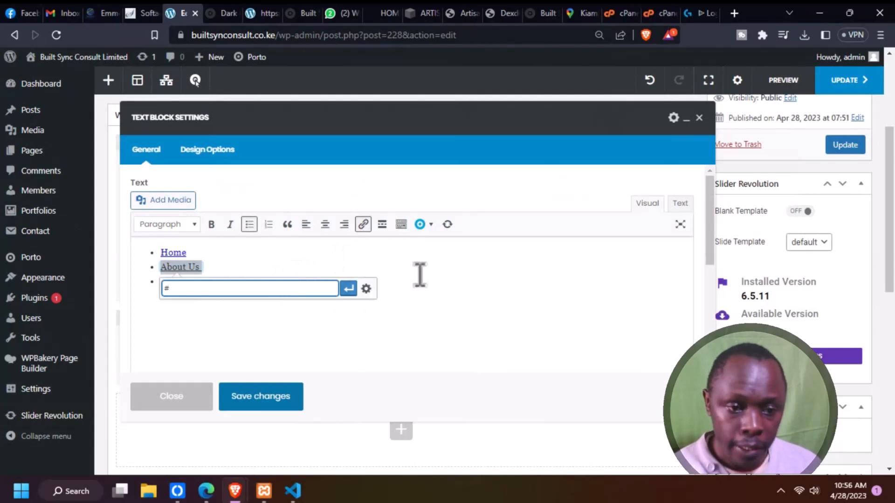
{"action": "key", "text": "Return"}
{"action": "left_click_drag", "start_coordinate": [323, 279], "coordinate": [240, 281]}
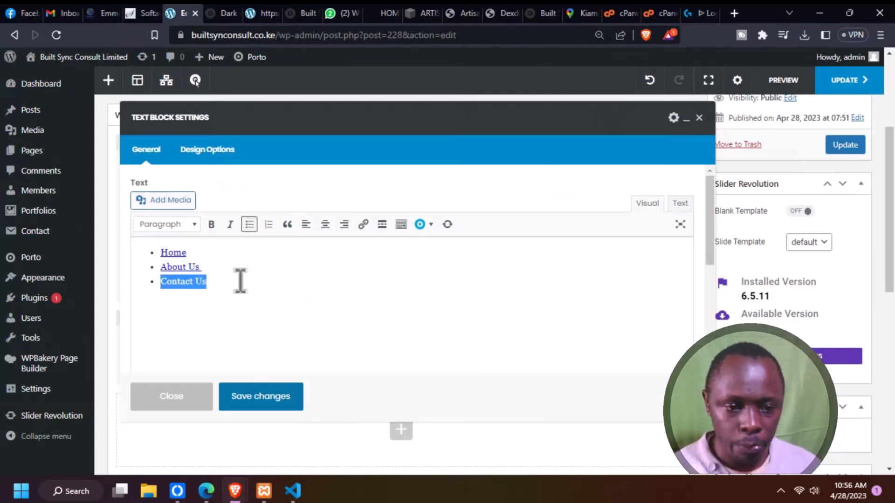
{"action": "left_click", "coordinate": [363, 224]}
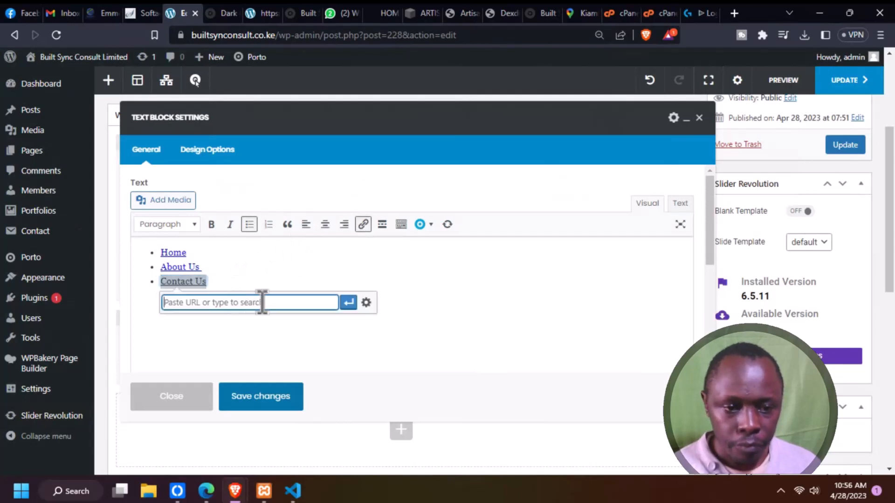
{"action": "left_click", "coordinate": [366, 303]}
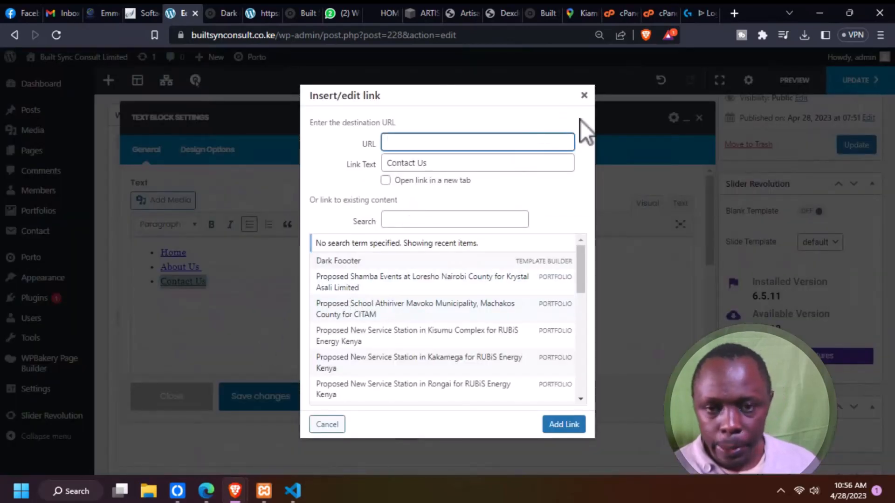
{"action": "left_click", "coordinate": [584, 96]}
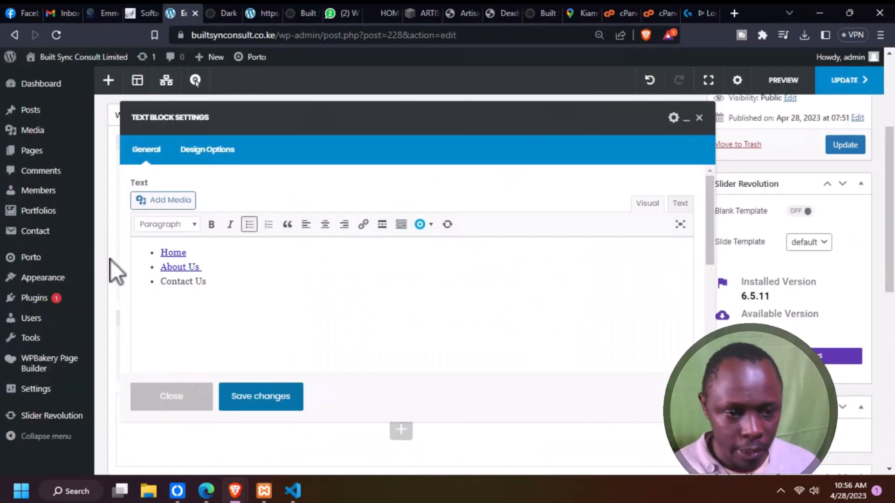
Try to link the "Contact Us" list item to the placeholder URL "#"
{"action": "left_click_drag", "start_coordinate": [160, 282], "coordinate": [203, 283]}
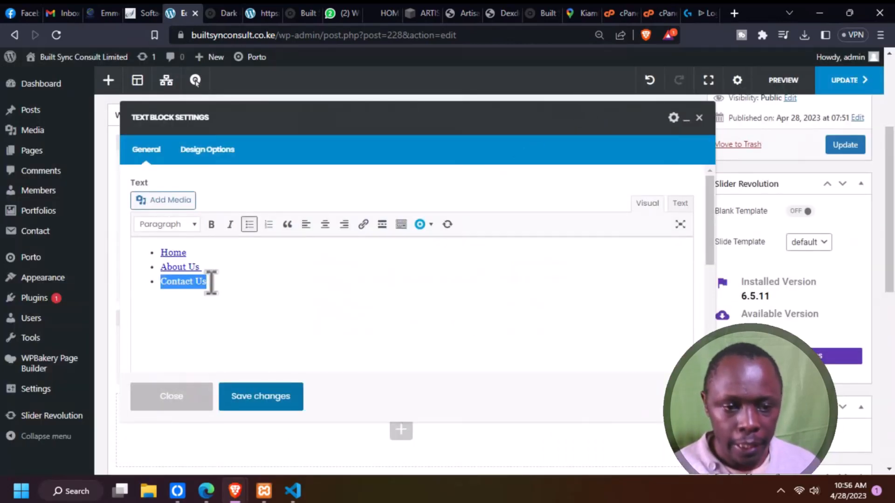
{"action": "left_click", "coordinate": [363, 224]}
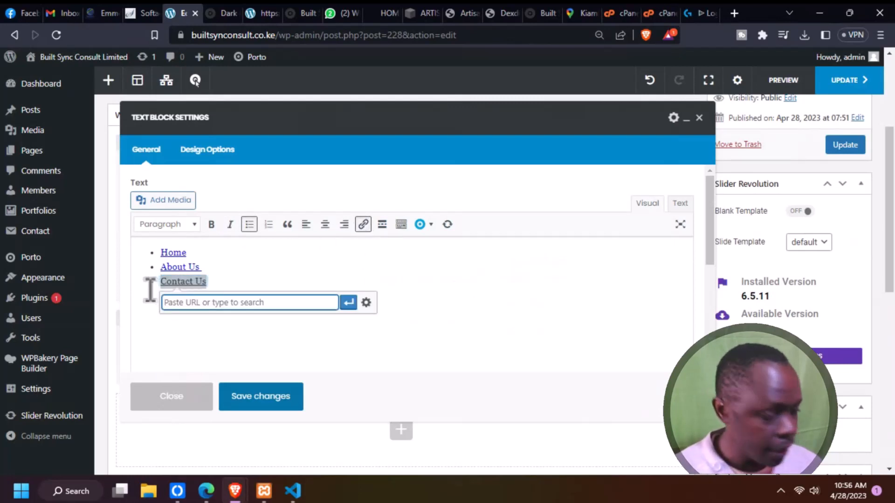
{"action": "type", "text": "#"}
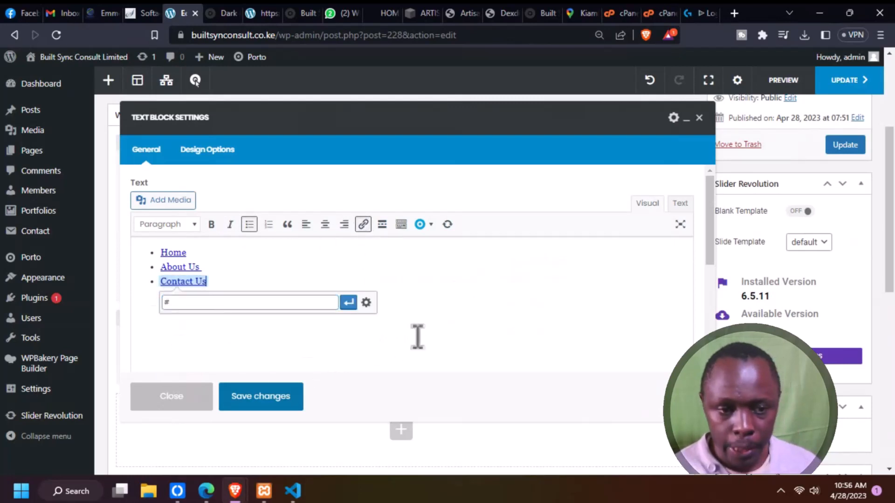
{"action": "key", "text": "Return"}
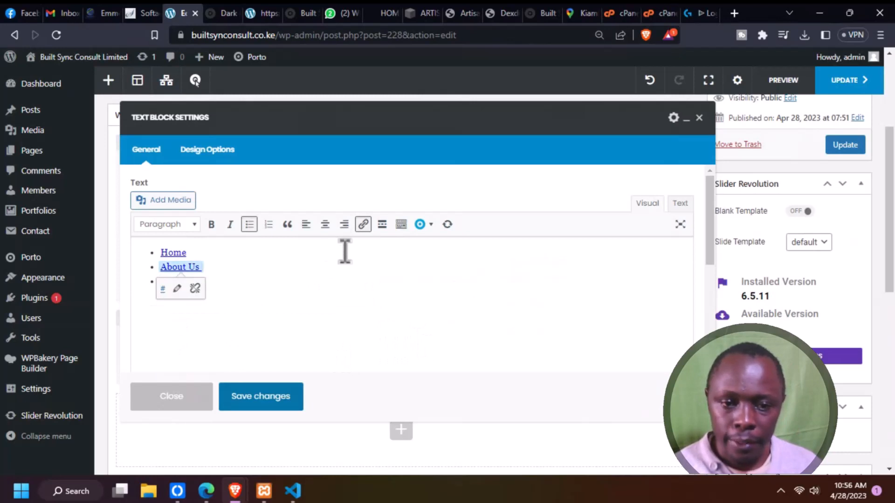
{"action": "key", "text": "Up"}
{"action": "key", "text": "Up"}
{"action": "left_click", "coordinate": [256, 297]}
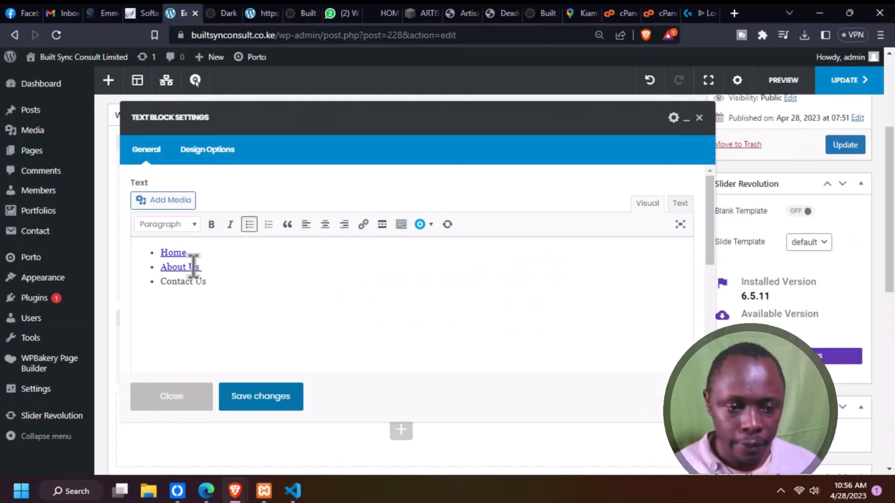
Make all three items of the useful links list bold
{"action": "key", "text": "ctrl+a"}
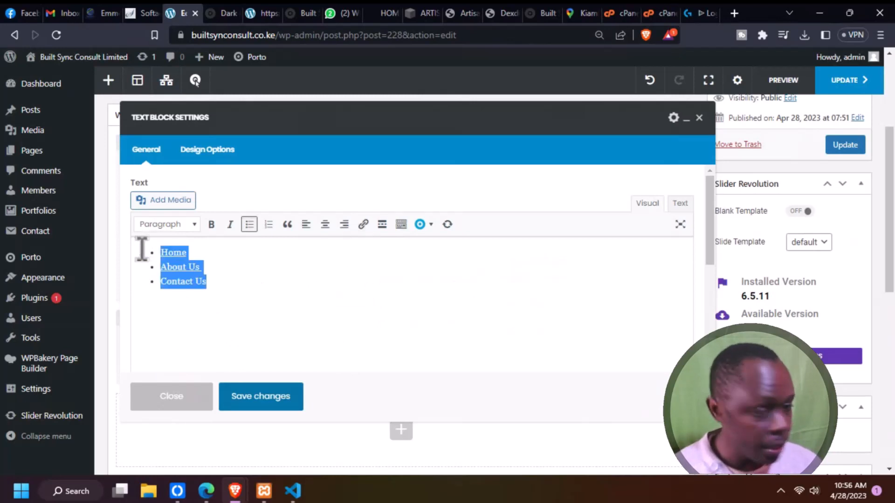
{"action": "left_click", "coordinate": [211, 228]}
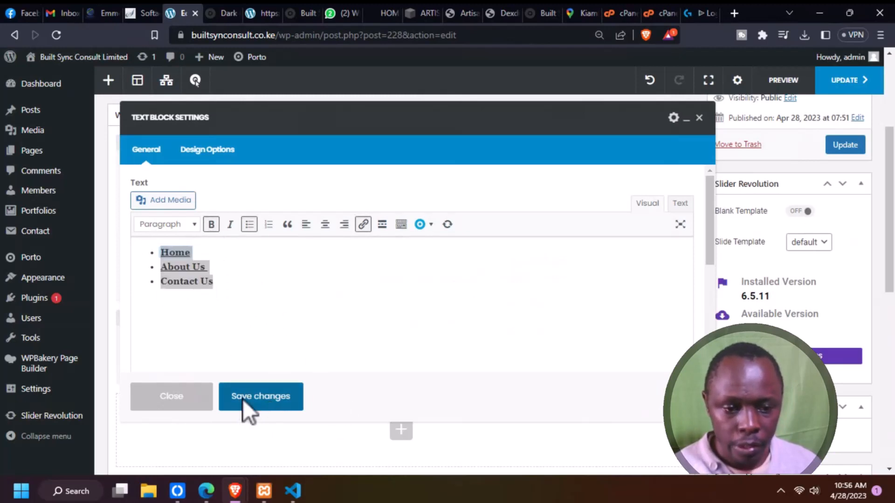
Save the useful links text block with the template update and reload the footer preview
{"action": "left_click", "coordinate": [243, 397]}
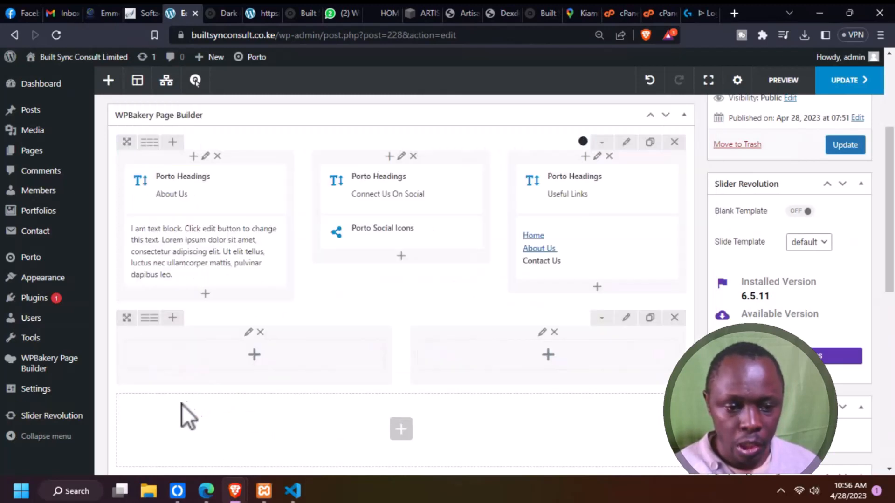
{"action": "left_click", "coordinate": [838, 81]}
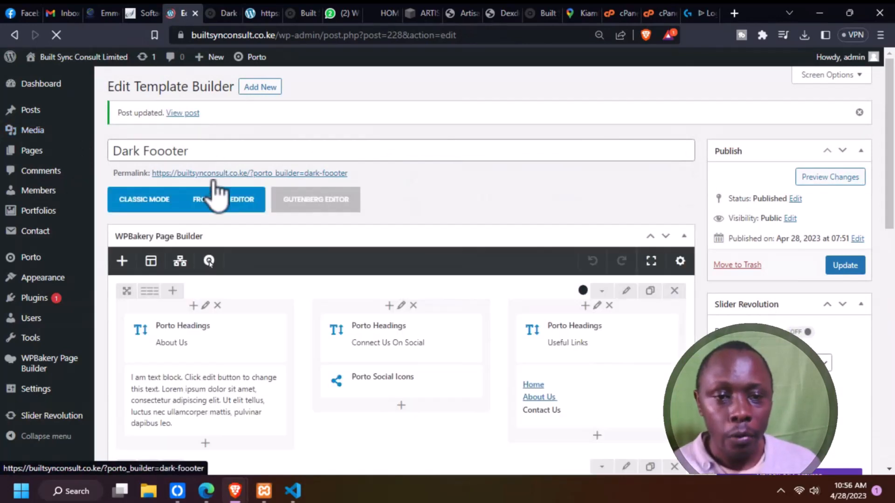
{"action": "left_click", "coordinate": [215, 14]}
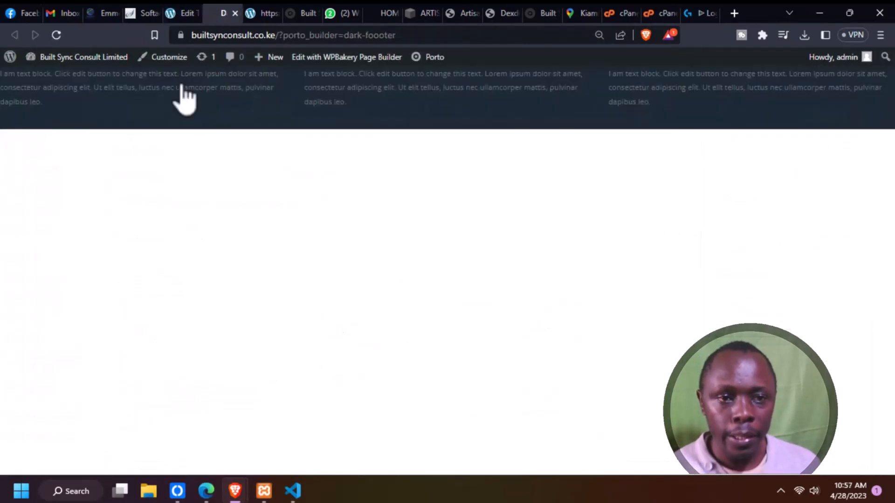
{"action": "left_click", "coordinate": [57, 36]}
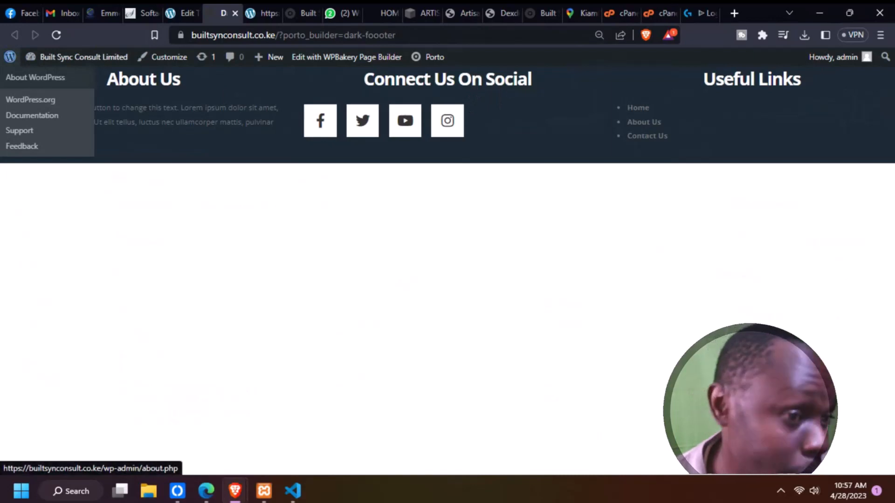
Left-align the "About Us" heading in the footer template and save its settings
{"action": "left_click", "coordinate": [184, 13]}
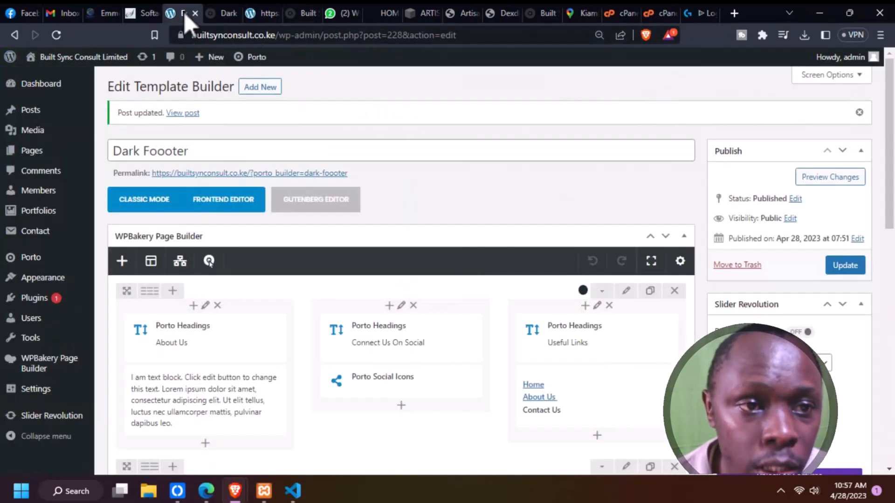
{"action": "scroll", "coordinate": [219, 322], "scroll_direction": "down", "scroll_amount": 3}
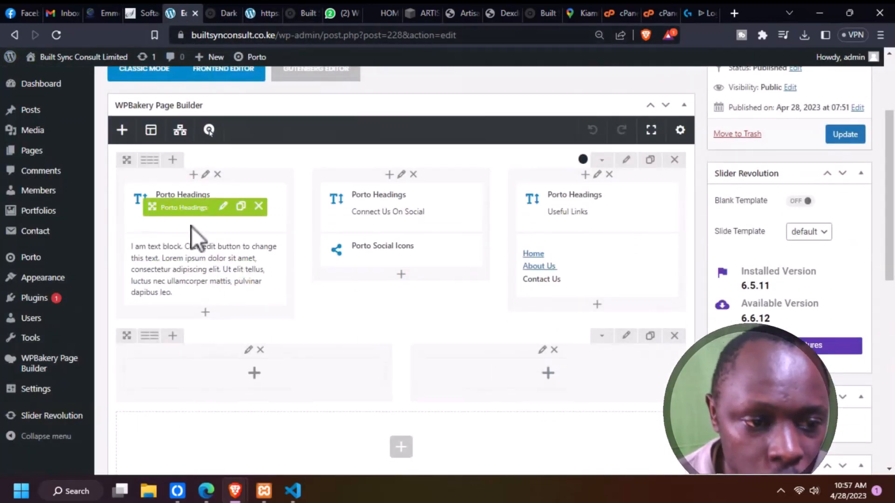
{"action": "left_click", "coordinate": [221, 207]}
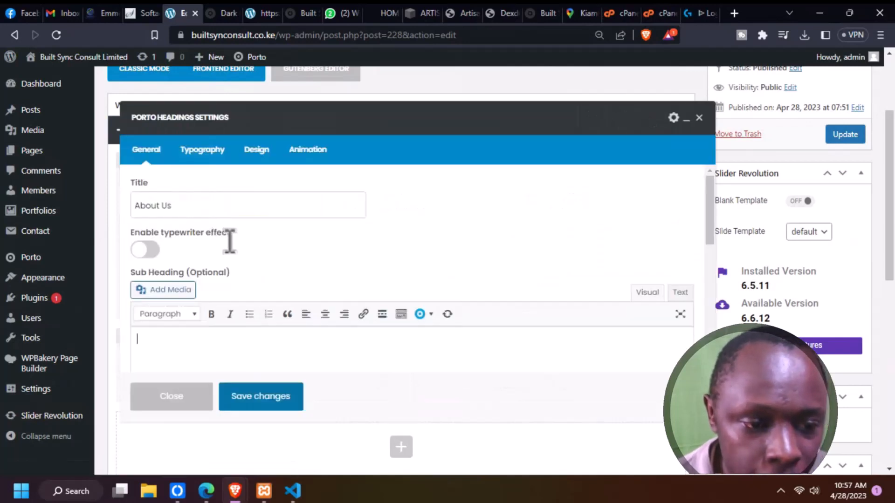
{"action": "scroll", "coordinate": [230, 242], "scroll_direction": "down", "scroll_amount": 6}
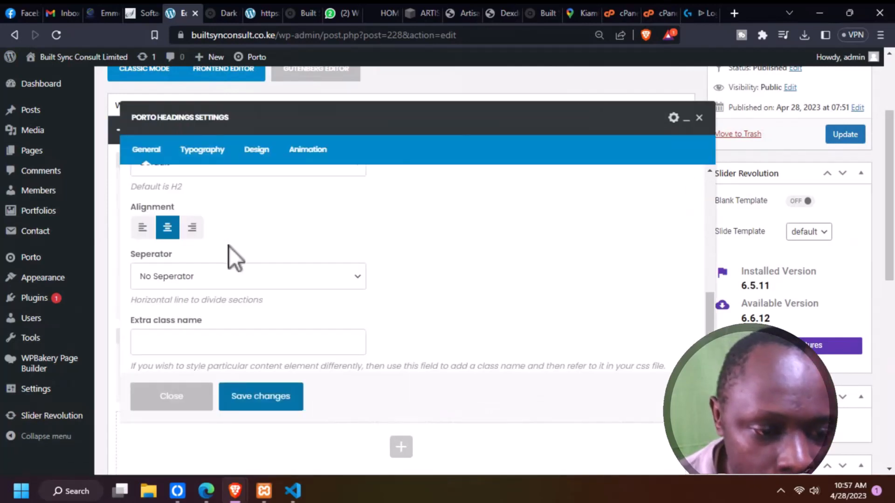
{"action": "left_click", "coordinate": [142, 228]}
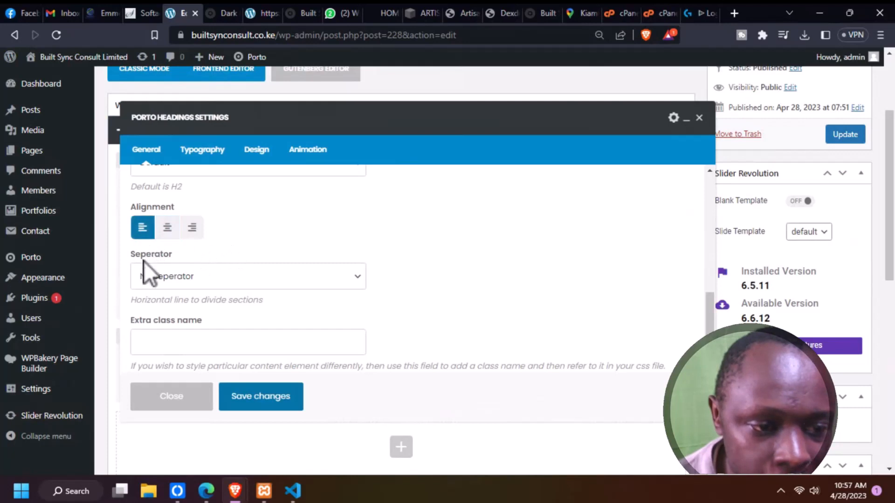
{"action": "left_click", "coordinate": [262, 402]}
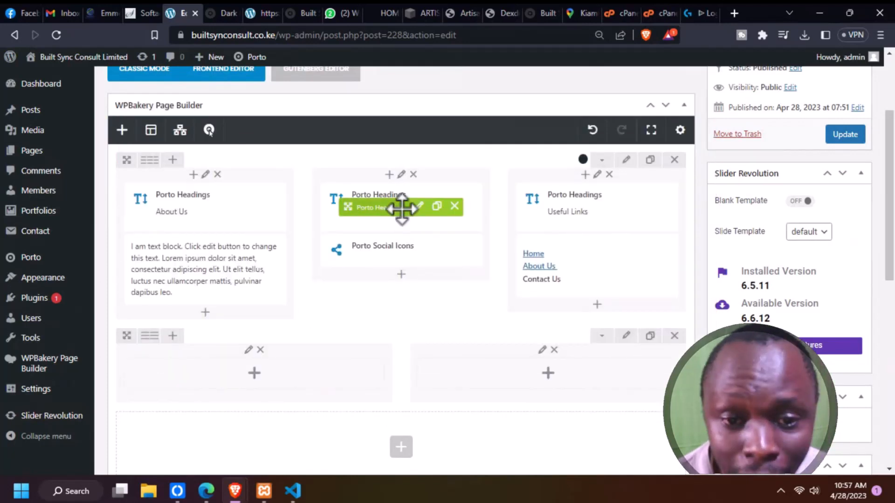
Left-align the "Connect Us On Social" heading and save its settings
{"action": "left_click", "coordinate": [420, 208]}
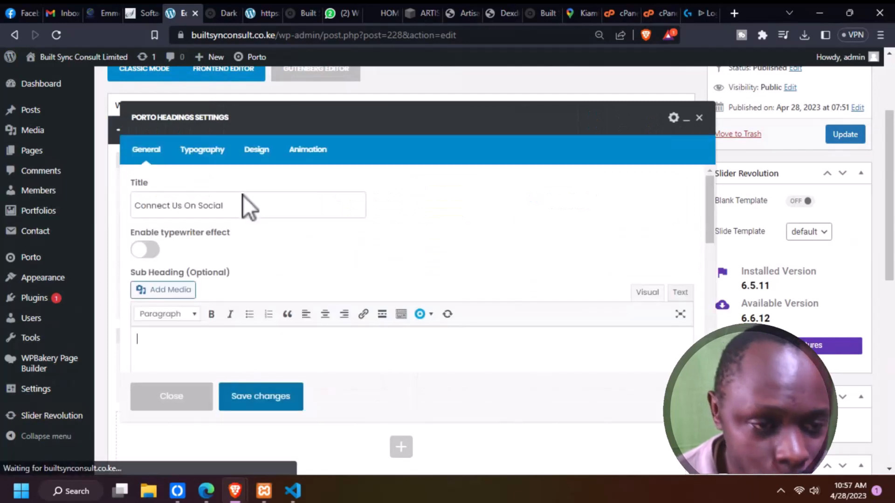
{"action": "scroll", "coordinate": [224, 280], "scroll_direction": "down", "scroll_amount": 6}
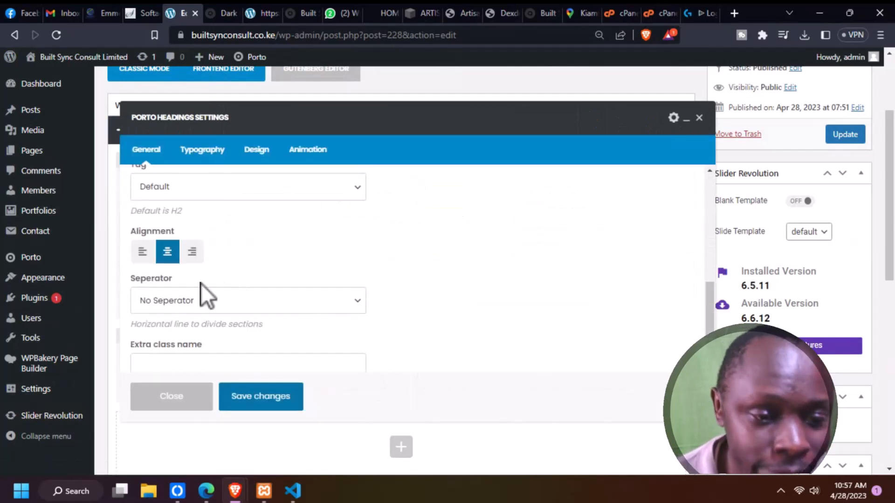
{"action": "left_click", "coordinate": [142, 252]}
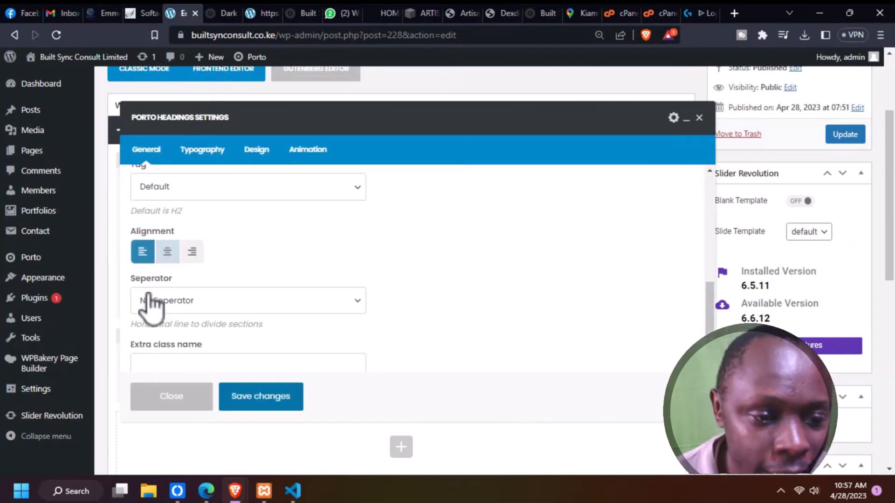
{"action": "left_click", "coordinate": [255, 397]}
Left-align the "Useful Links" heading and save its settings
{"action": "mouse_move", "coordinate": [565, 221]}
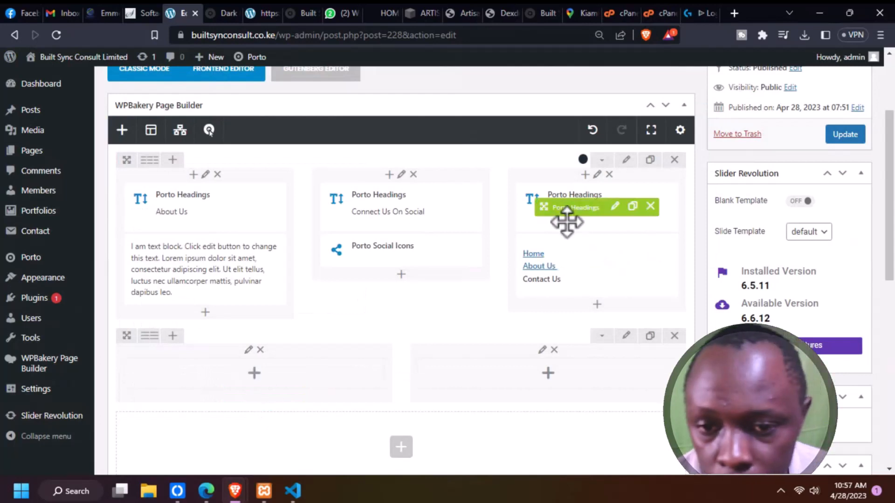
{"action": "left_click", "coordinate": [613, 208]}
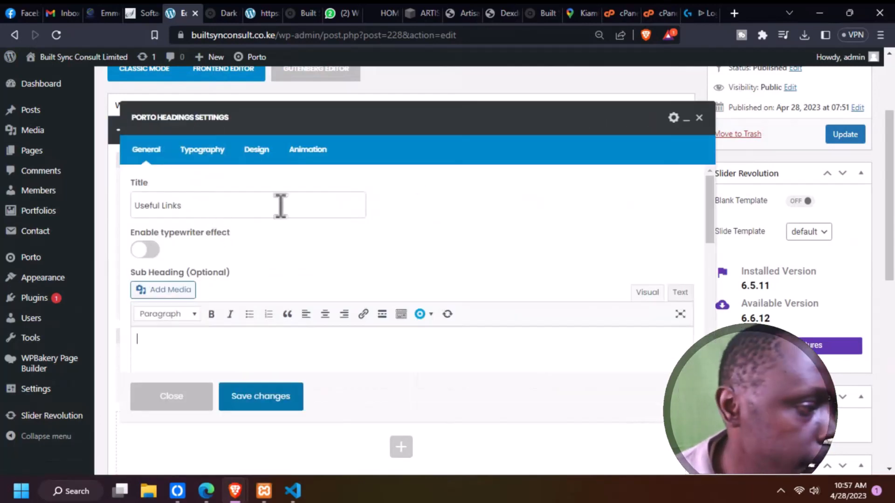
{"action": "scroll", "coordinate": [226, 309], "scroll_direction": "down", "scroll_amount": 8}
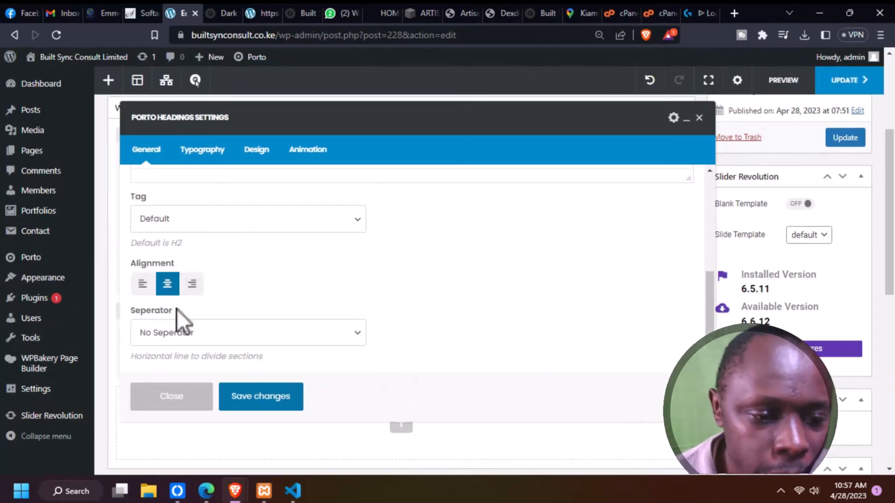
{"action": "left_click", "coordinate": [143, 252]}
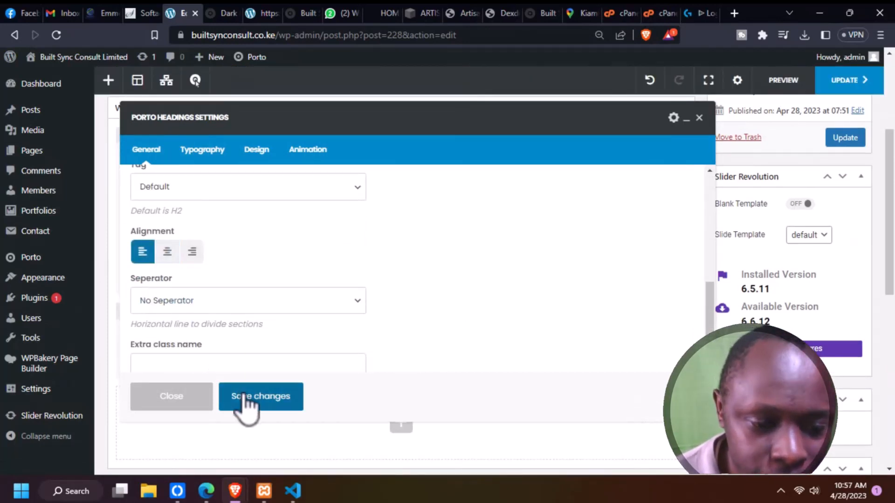
{"action": "left_click", "coordinate": [243, 405]}
Update the Dark Foooter template and reload its preview page to check the heading alignment
{"action": "scroll", "coordinate": [456, 318], "scroll_direction": "up", "scroll_amount": 5}
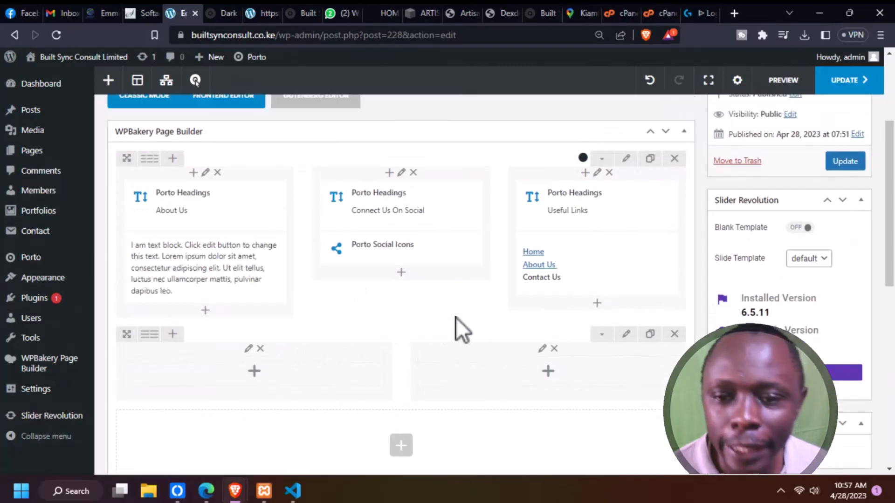
{"action": "left_click", "coordinate": [846, 323]}
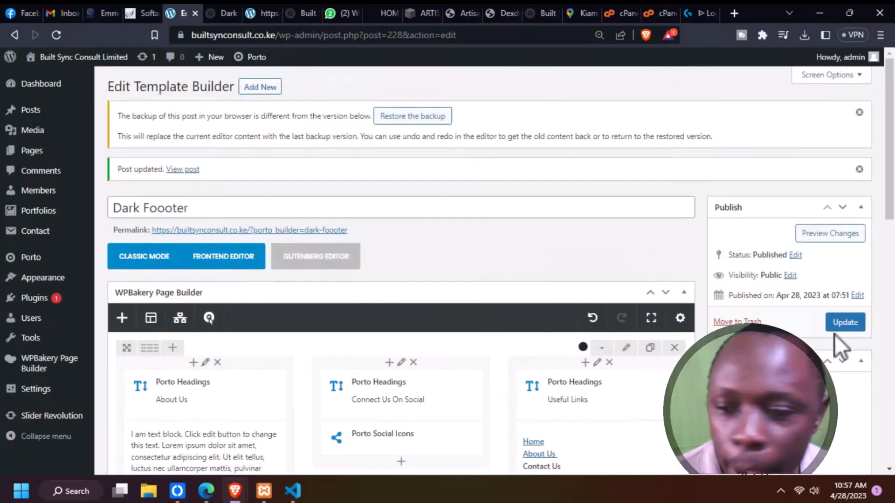
{"action": "left_click", "coordinate": [845, 323]}
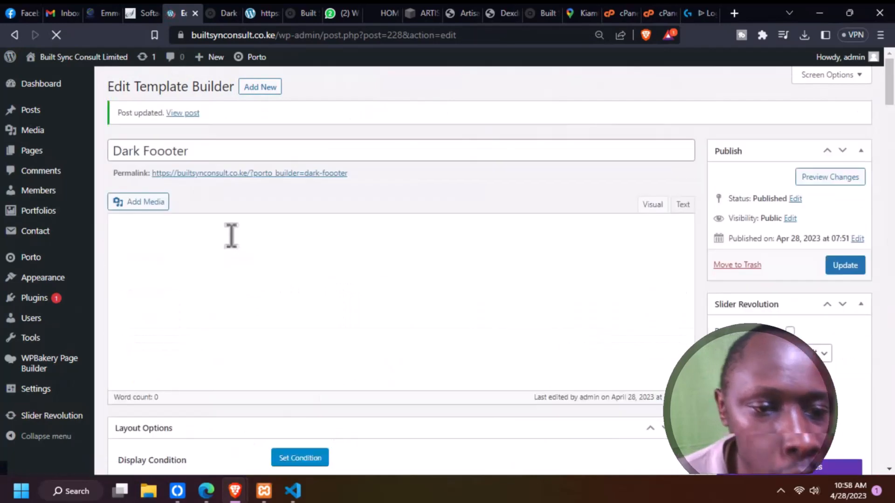
{"action": "left_click", "coordinate": [221, 13]}
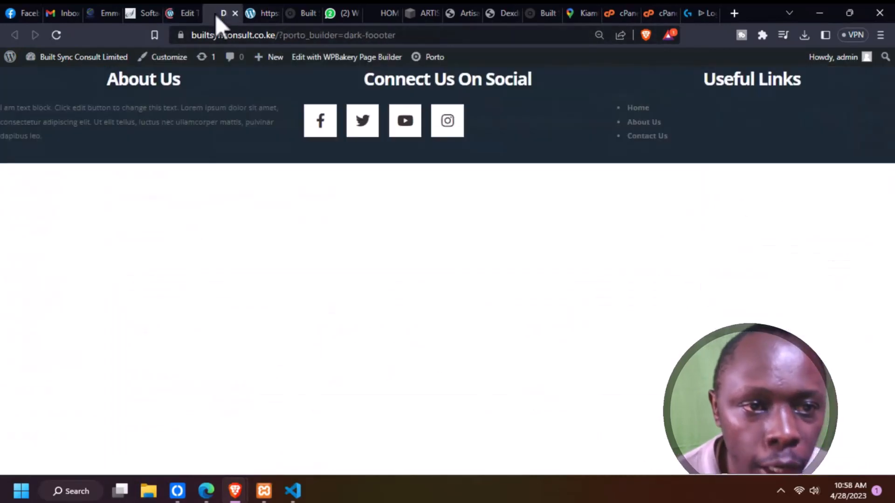
{"action": "left_click", "coordinate": [58, 38]}
{"action": "mouse_move", "coordinate": [57, 92]}
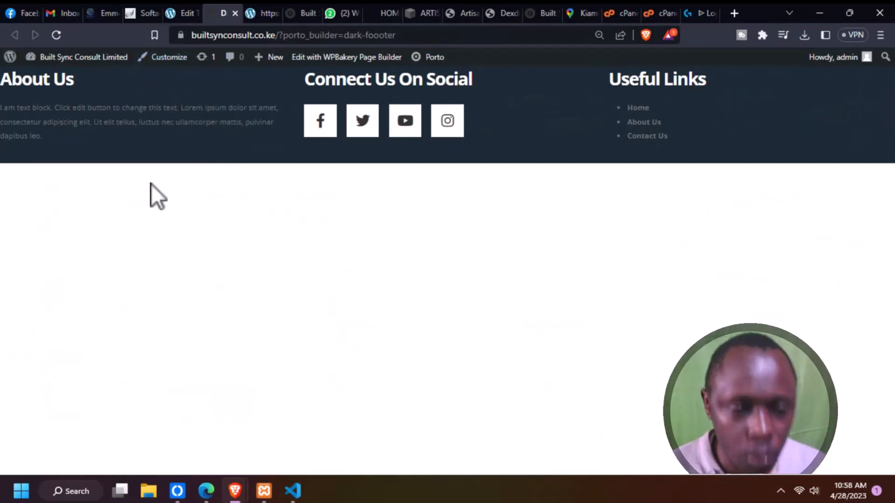
Return to the template editor and open the HTML Blocks section of Porto's Theme Options
{"action": "left_click", "coordinate": [180, 16]}
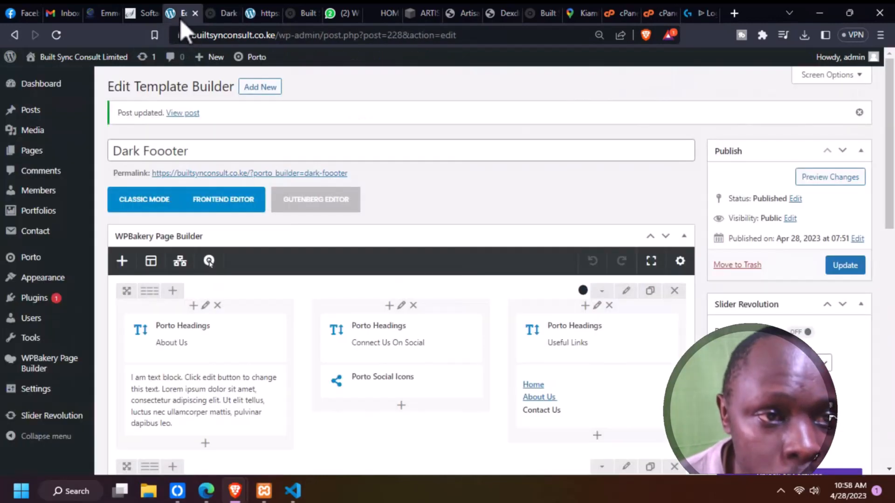
{"action": "scroll", "coordinate": [317, 300], "scroll_direction": "down", "scroll_amount": 5}
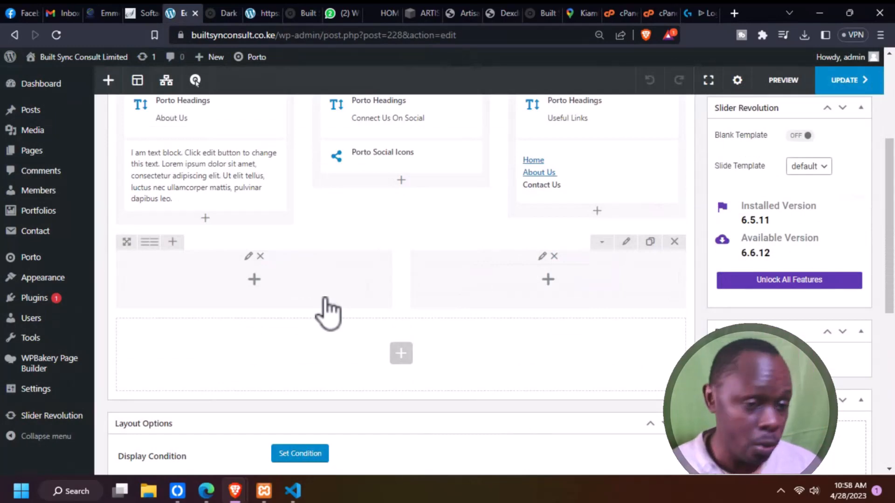
{"action": "scroll", "coordinate": [304, 331], "scroll_direction": "up", "scroll_amount": 5}
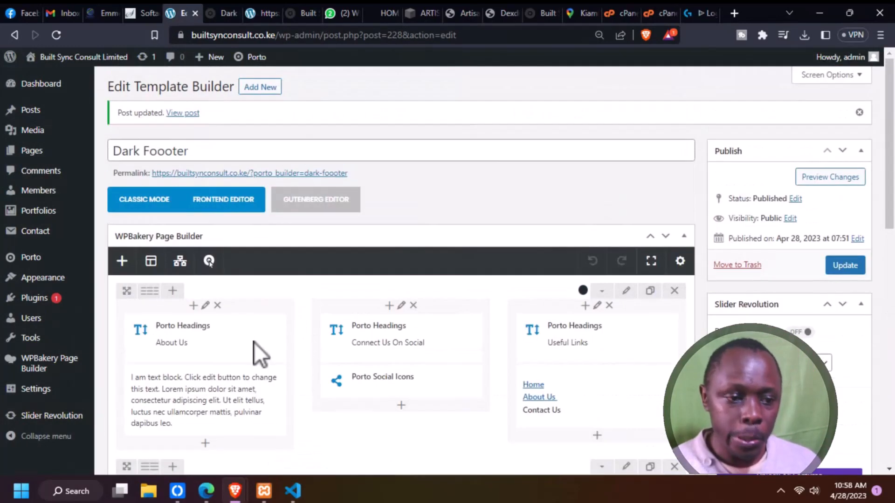
{"action": "scroll", "coordinate": [92, 295], "scroll_direction": "down", "scroll_amount": 3}
{"action": "scroll", "coordinate": [68, 331], "scroll_direction": "up", "scroll_amount": 3}
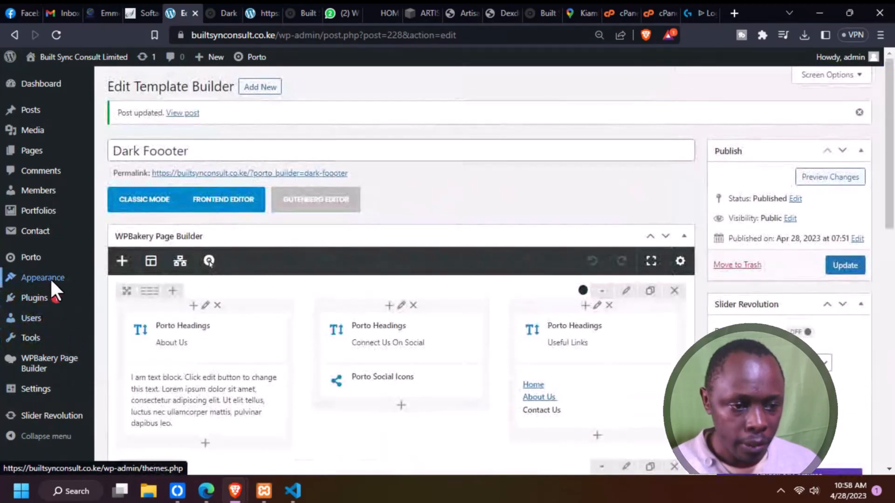
{"action": "mouse_move", "coordinate": [45, 279]}
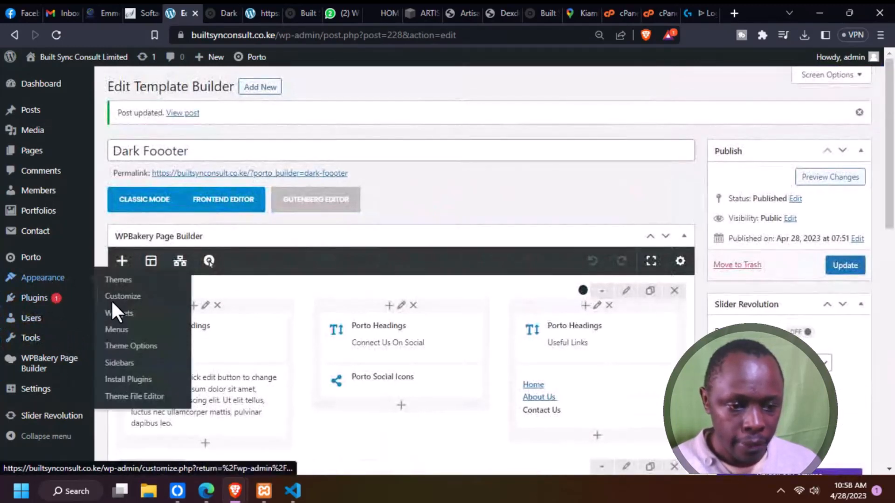
{"action": "left_click", "coordinate": [126, 346]}
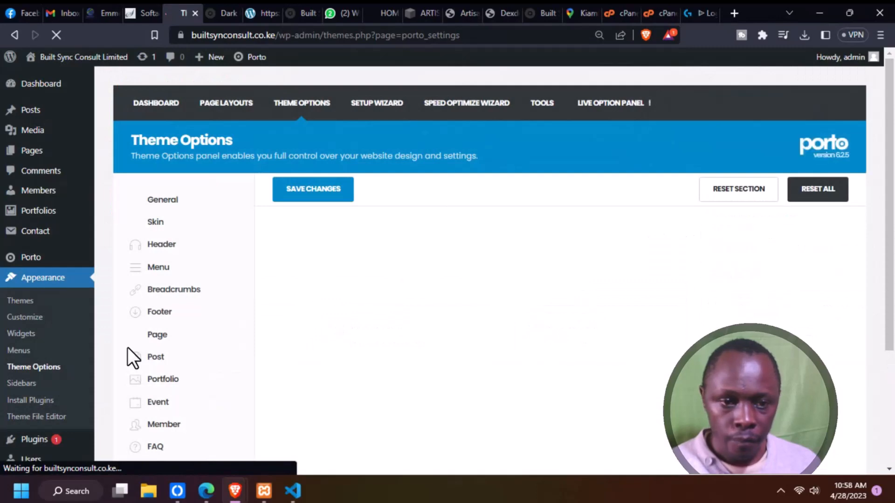
{"action": "scroll", "coordinate": [480, 383], "scroll_direction": "down", "scroll_amount": 4}
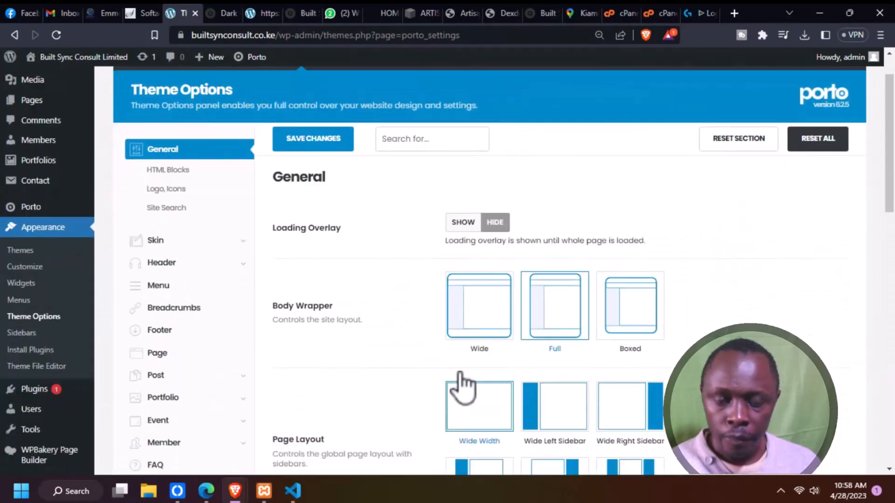
{"action": "scroll", "coordinate": [167, 271], "scroll_direction": "up", "scroll_amount": 4}
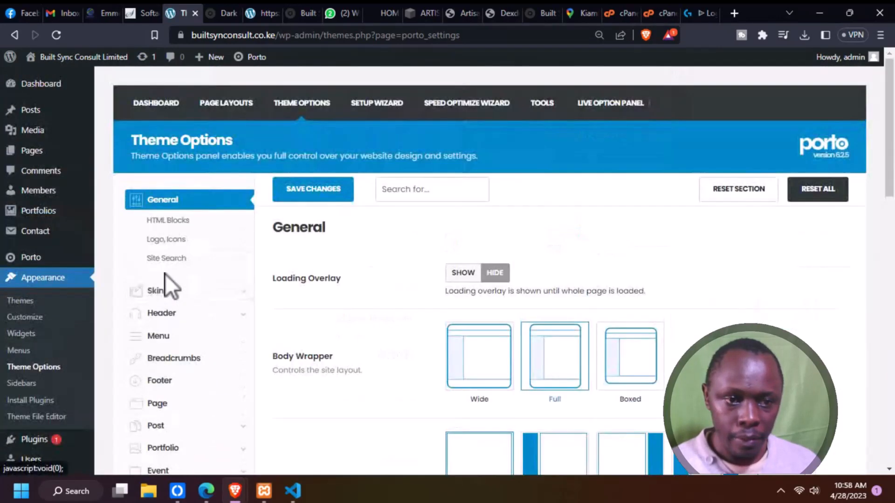
{"action": "left_click", "coordinate": [170, 221]}
Examine the content block fields in the HTML Blocks settings and return to the dark footer preview
{"action": "scroll", "coordinate": [374, 280], "scroll_direction": "down", "scroll_amount": 12}
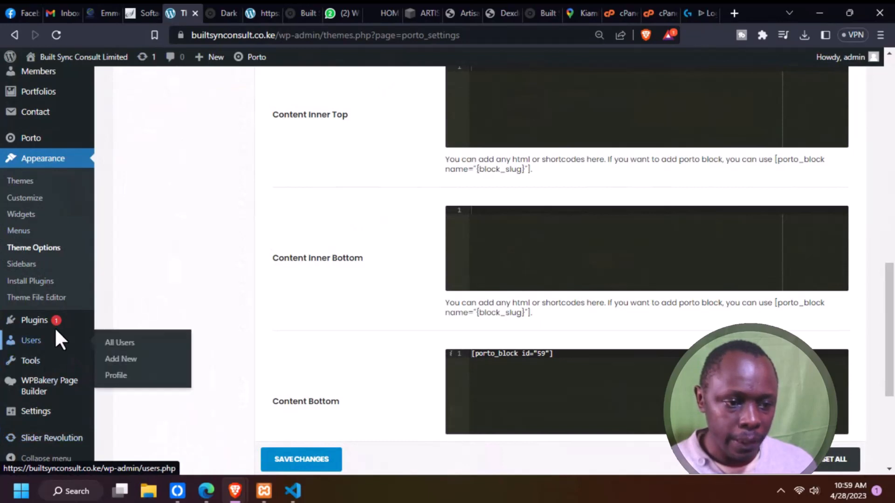
{"action": "mouse_move", "coordinate": [35, 314]}
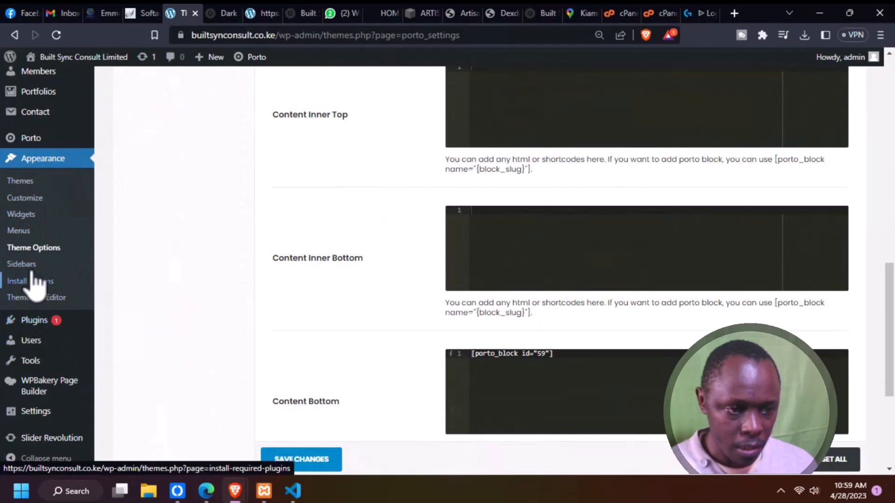
{"action": "scroll", "coordinate": [42, 392], "scroll_direction": "down", "scroll_amount": 4}
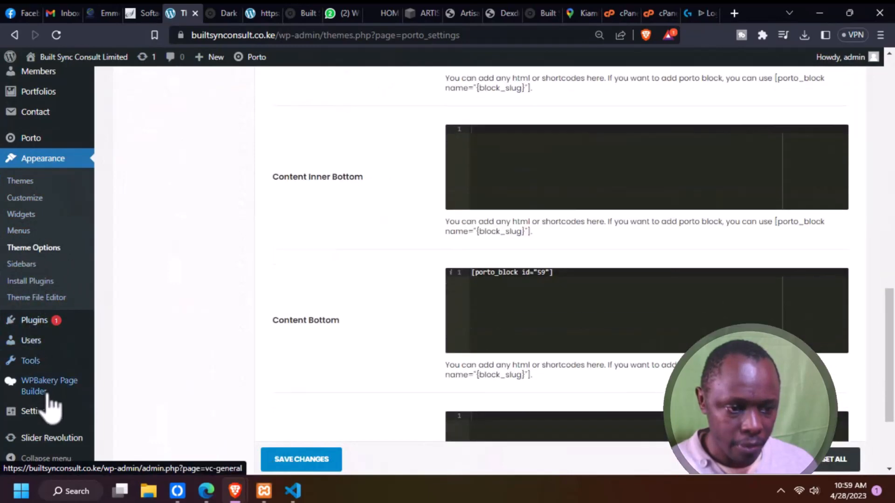
{"action": "scroll", "coordinate": [140, 366], "scroll_direction": "up", "scroll_amount": 8}
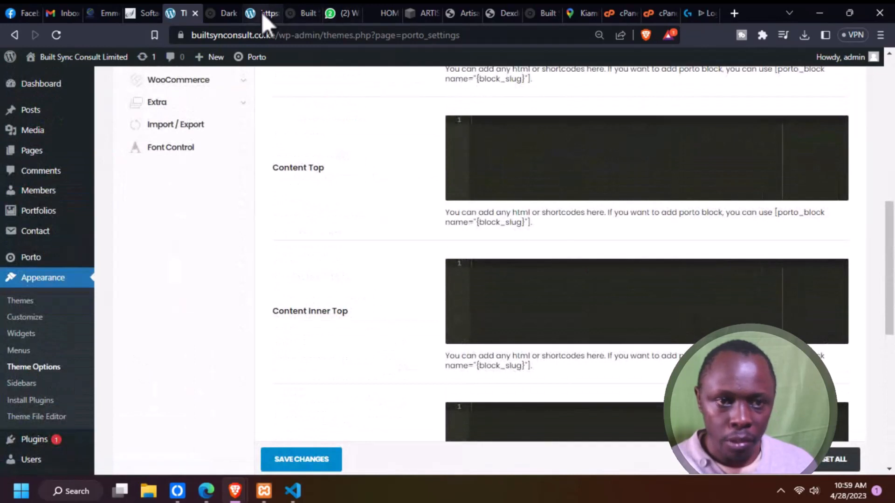
{"action": "left_click", "coordinate": [219, 17]}
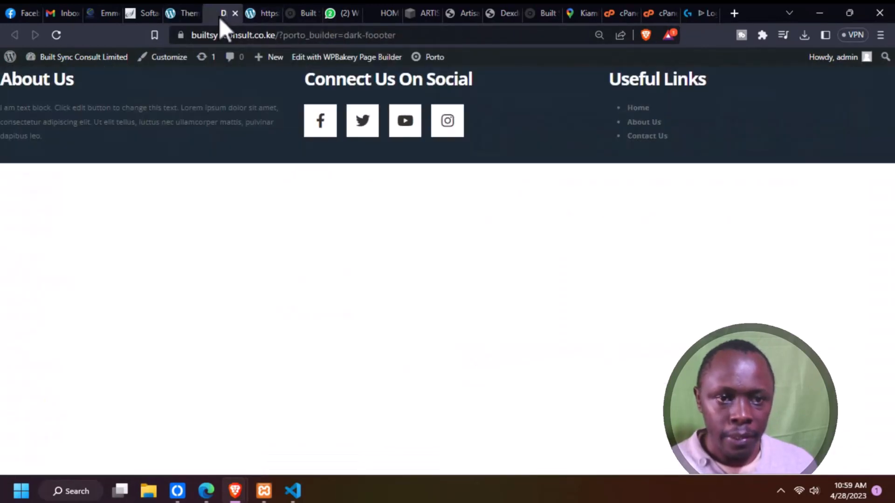
{"action": "left_click", "coordinate": [269, 12]}
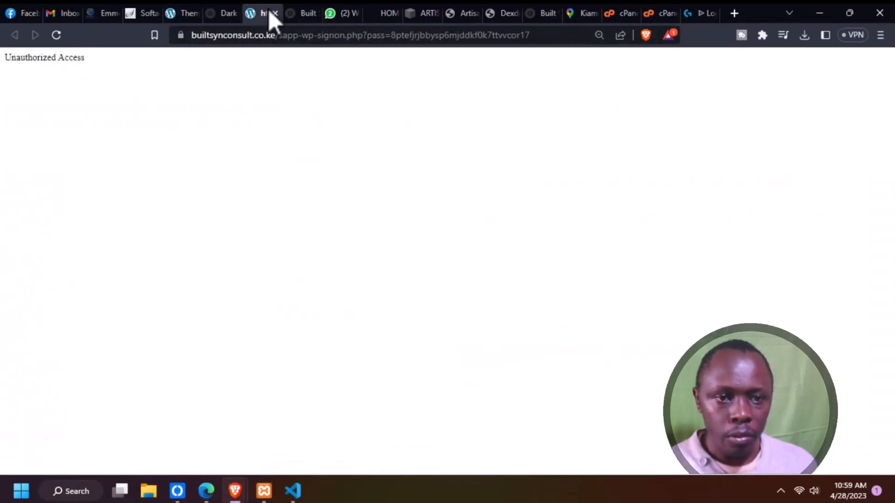
{"action": "left_click", "coordinate": [180, 16]}
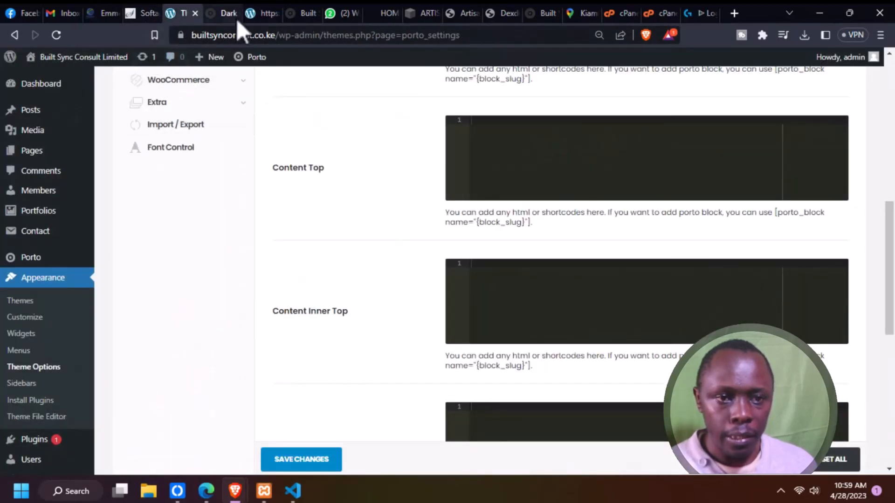
{"action": "left_click", "coordinate": [223, 13]}
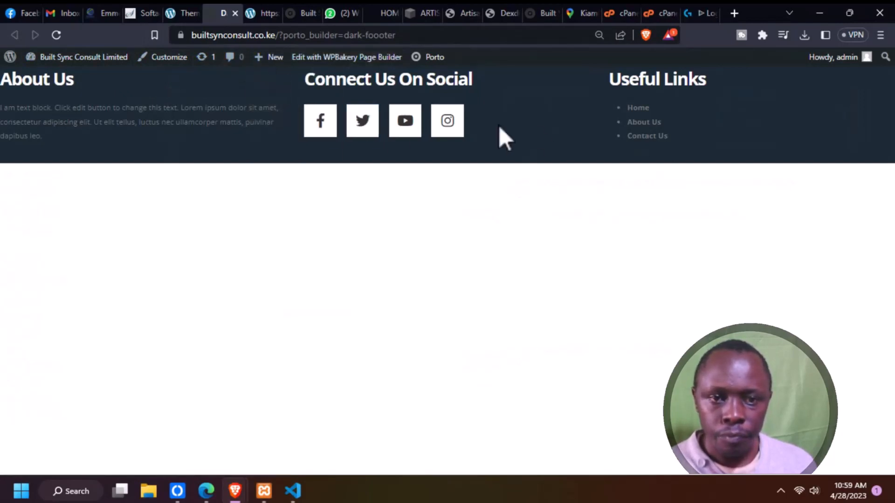
Load the site with the preview address shortened to builtsynconsult.co.ke/?porto_builder and go to the WordPress dashboard from there
{"action": "left_click_drag", "start_coordinate": [339, 35], "coordinate": [453, 35]}
{"action": "key", "text": "BackSpace"}
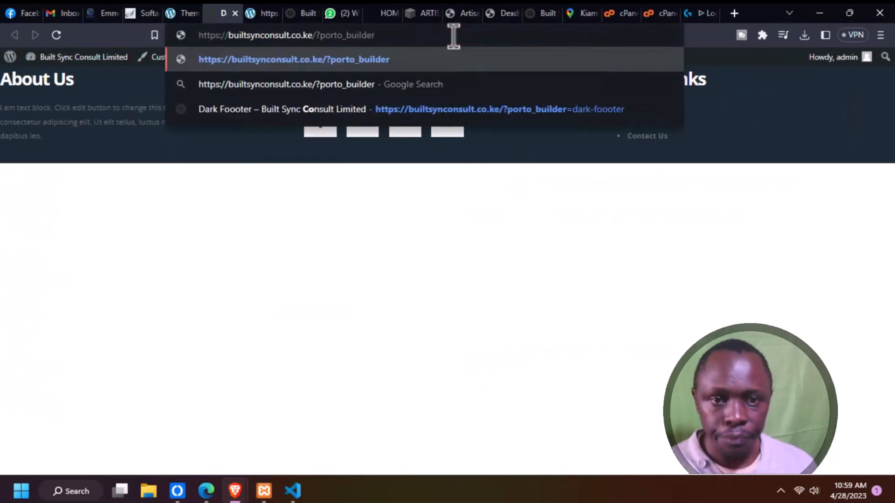
{"action": "key", "text": "Return"}
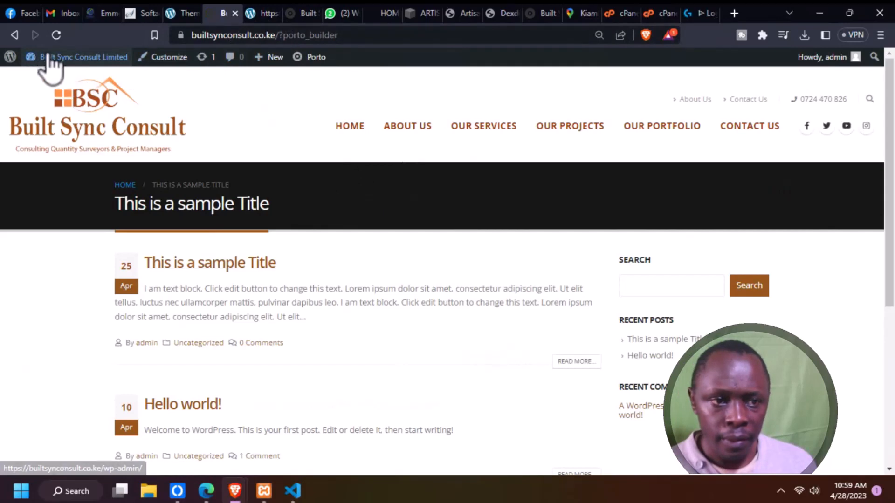
{"action": "mouse_move", "coordinate": [47, 58]}
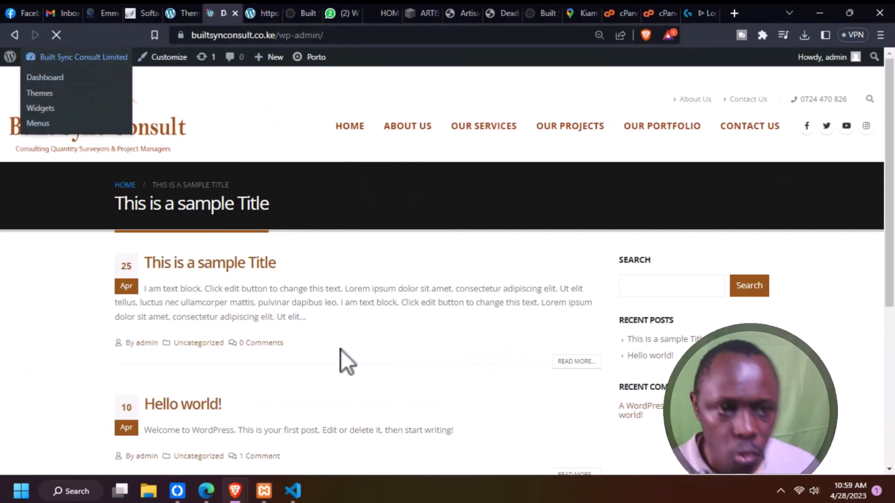
Open Porto's Templates Builder list from the WordPress dashboard
{"action": "scroll", "coordinate": [132, 370], "scroll_direction": "down", "scroll_amount": 4}
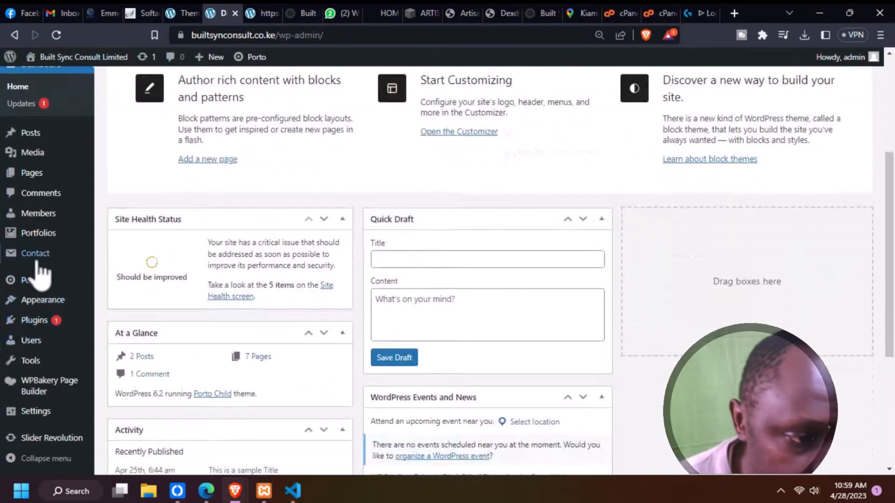
{"action": "mouse_move", "coordinate": [41, 263]}
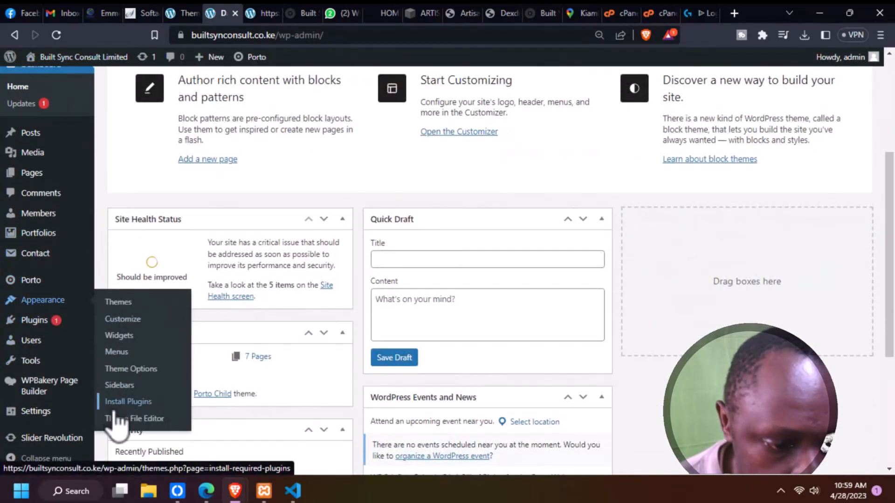
{"action": "mouse_move", "coordinate": [28, 282]}
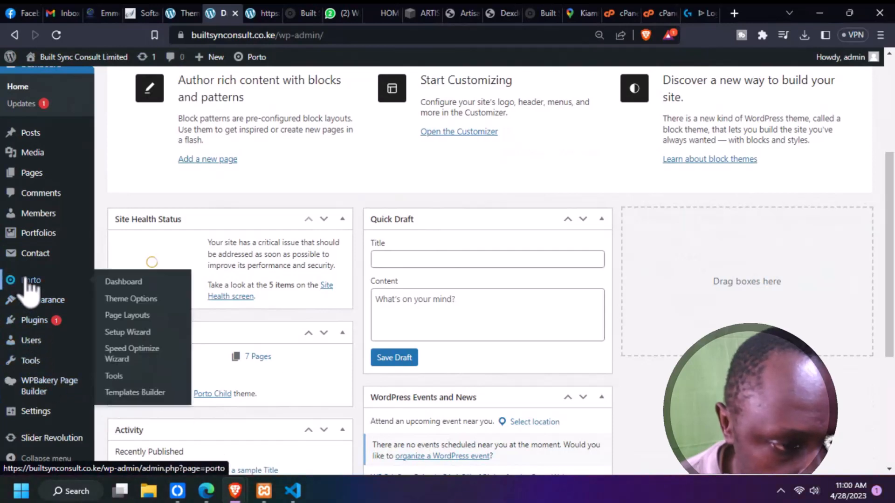
{"action": "left_click", "coordinate": [117, 394]}
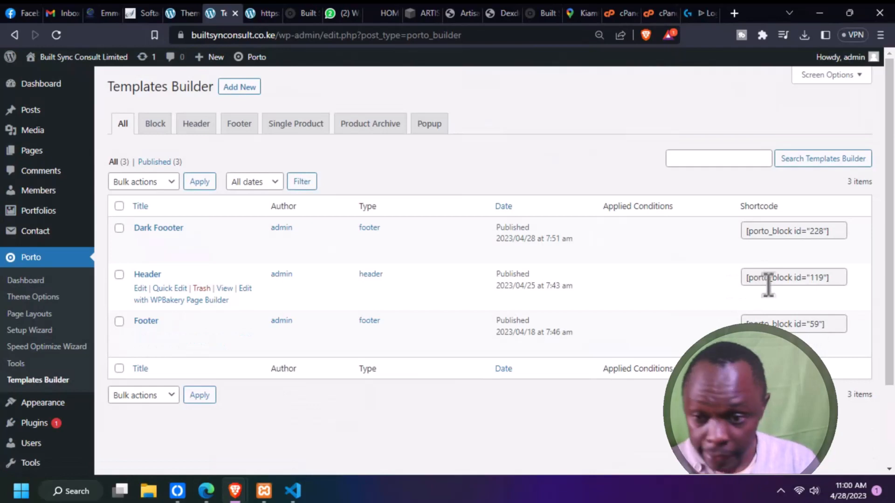
Inspect the Header template's shortcode in the Templates Builder list and switch to the live homepage to view its footer
{"action": "left_click_drag", "start_coordinate": [746, 279], "coordinate": [772, 278]}
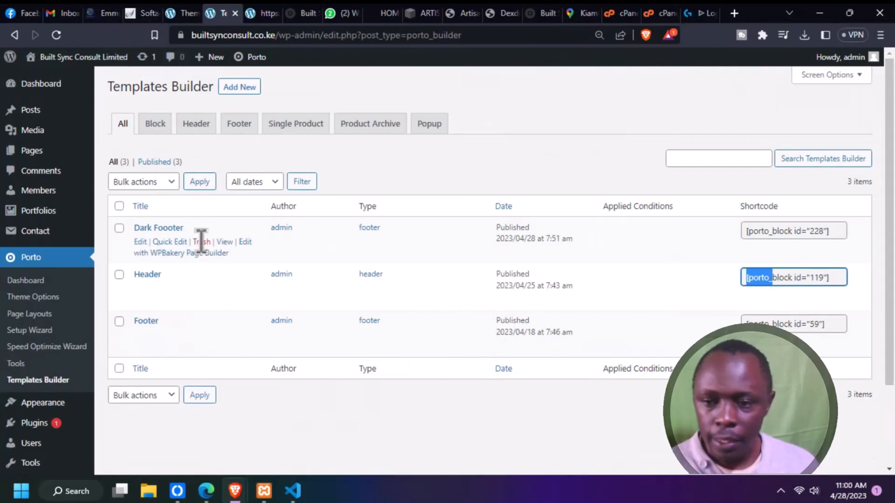
{"action": "left_click", "coordinate": [266, 18]}
{"action": "left_click", "coordinate": [300, 18]}
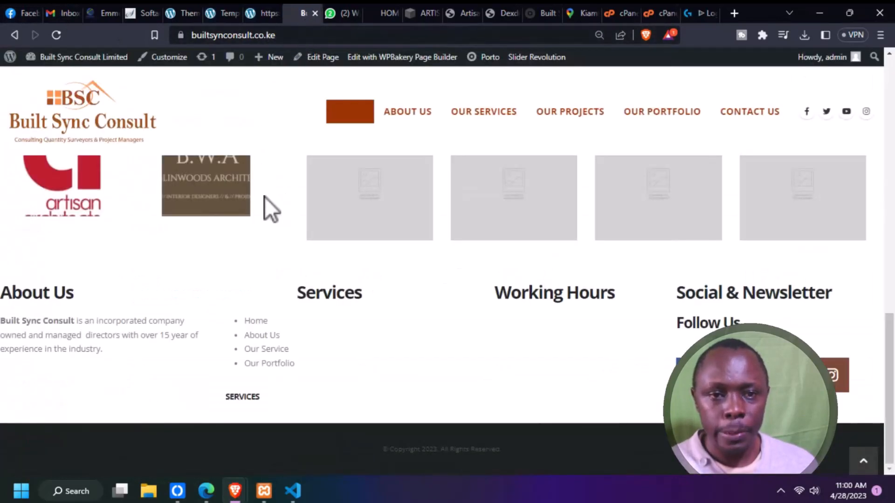